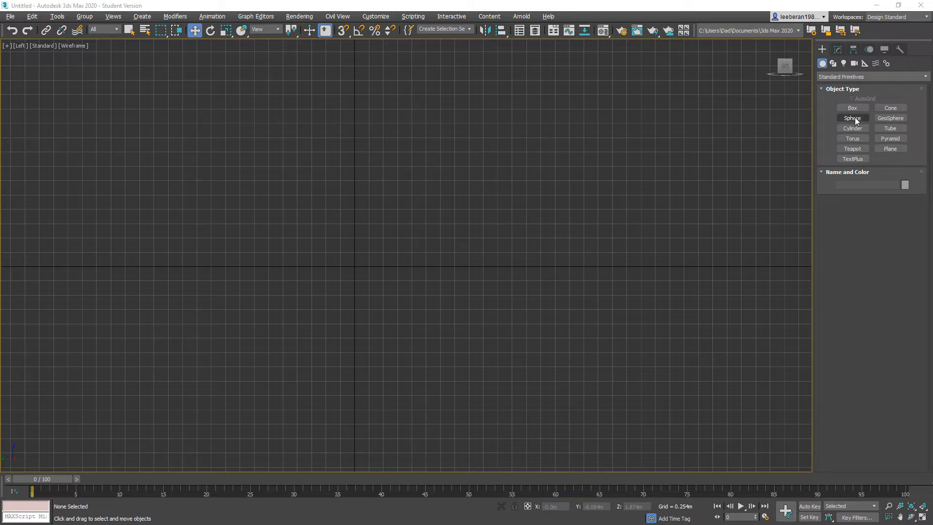
- Create a cylinder in the Left view, centred on the horizontal axis, with a radius of about 0.75 m and height of about 4.64 m
left_click(854, 129)
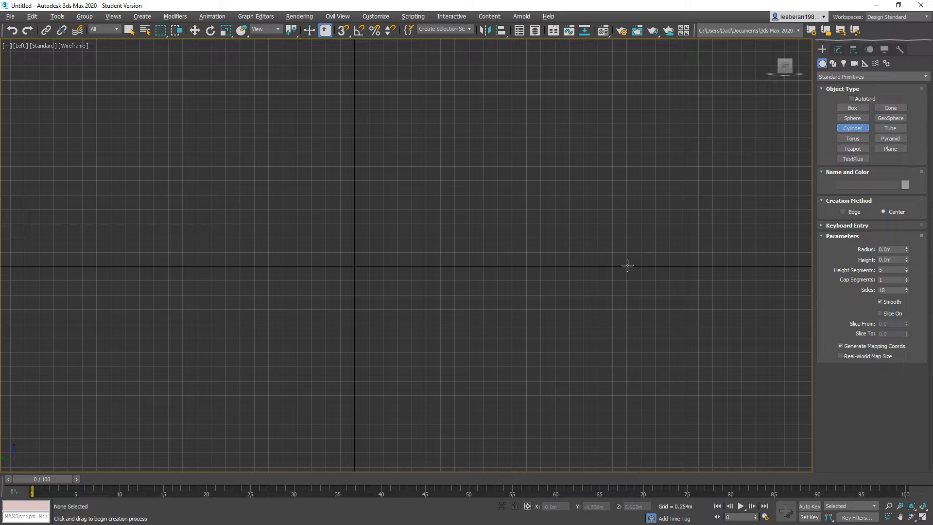
left_click_drag(627, 265, 659, 294)
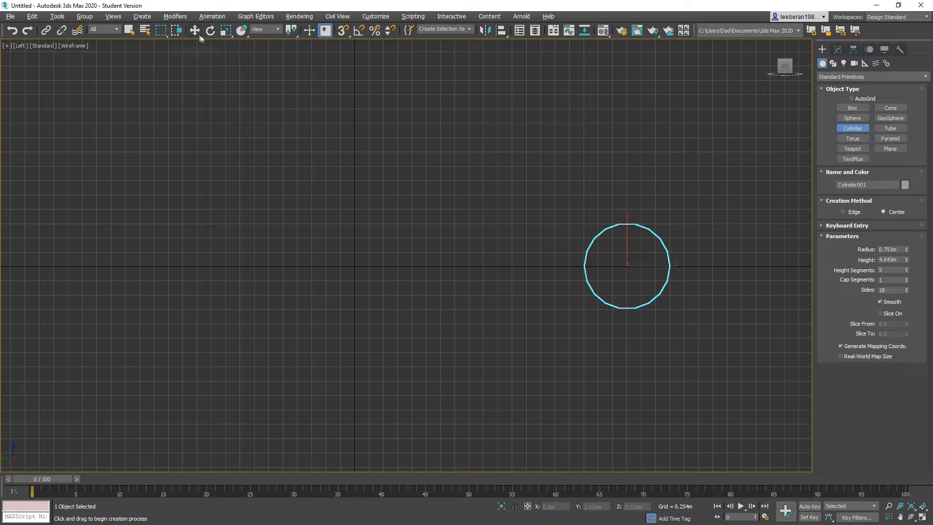
left_click(195, 31)
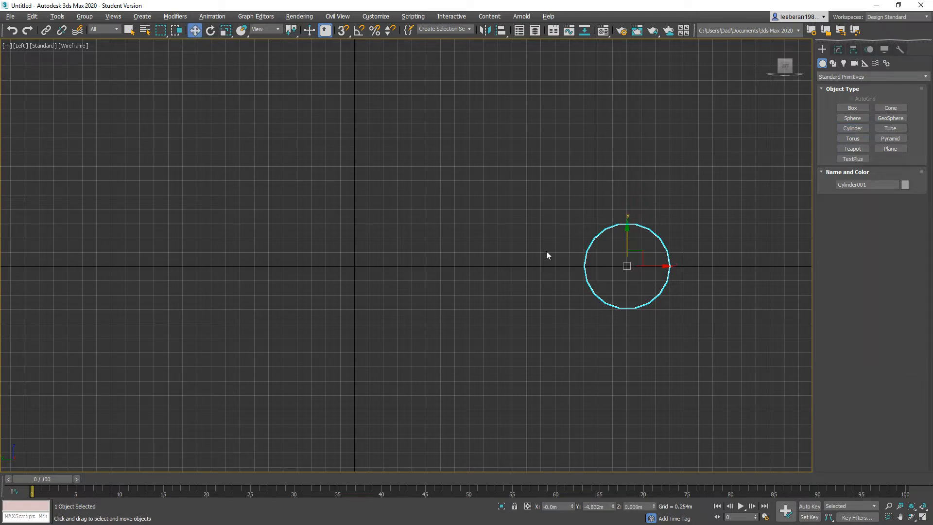
left_click_drag(655, 265, 267, 244)
left_click(467, 308)
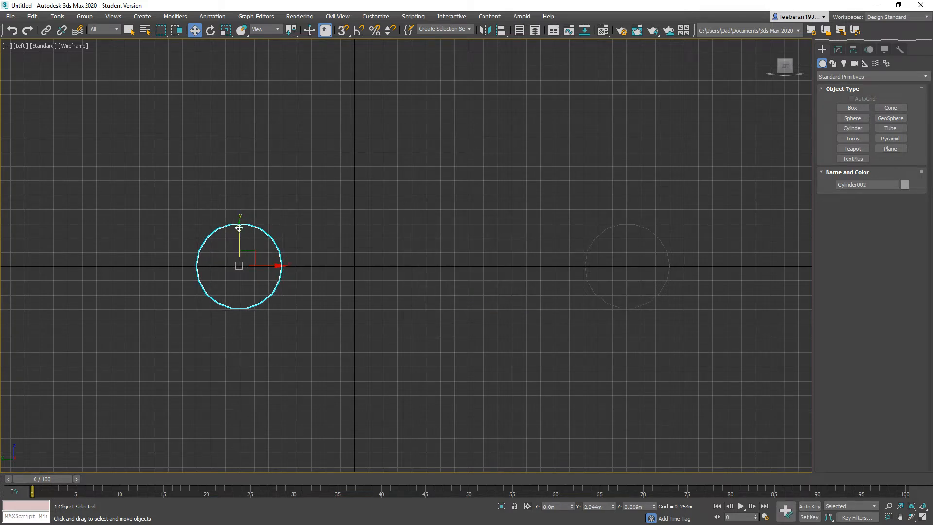
left_click_drag(238, 231, 244, 259)
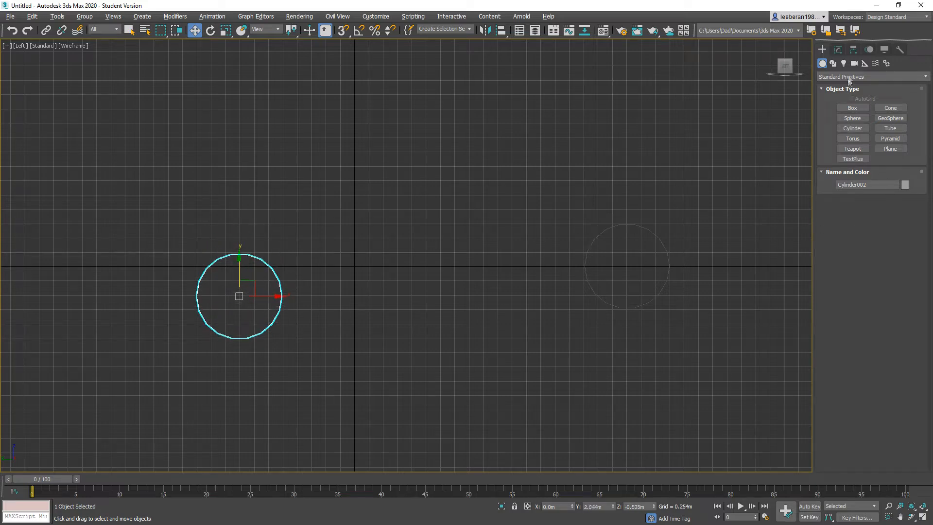
key("Delete")
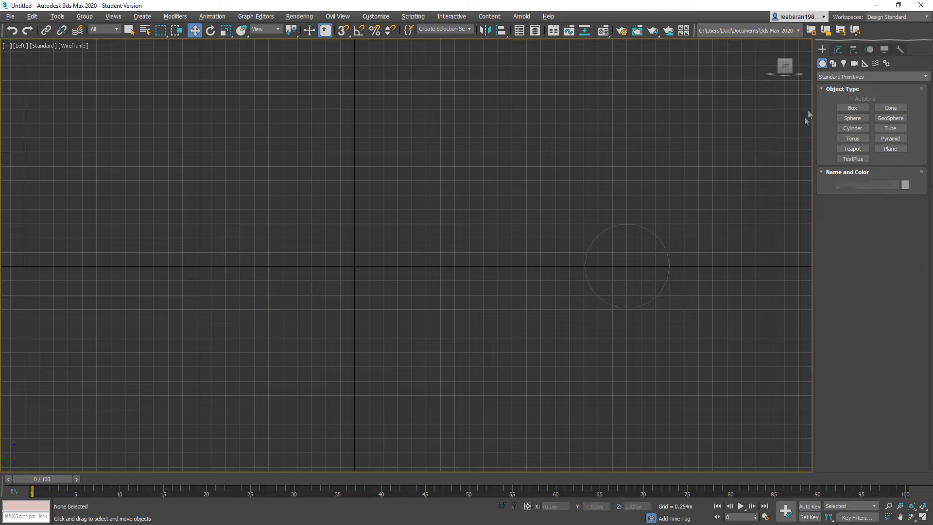
- Set the cylinder's radius and height to 1 m and its height segments to 1
left_click(839, 49)
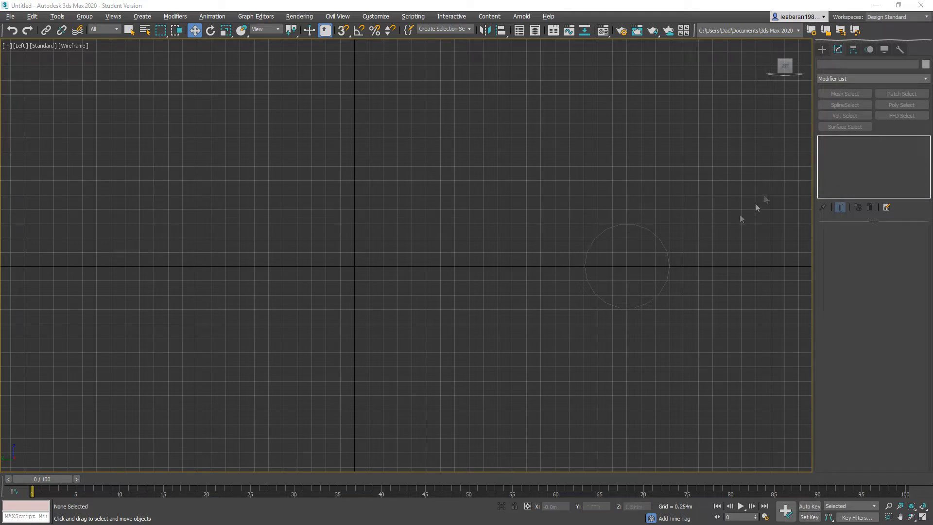
left_click(652, 237)
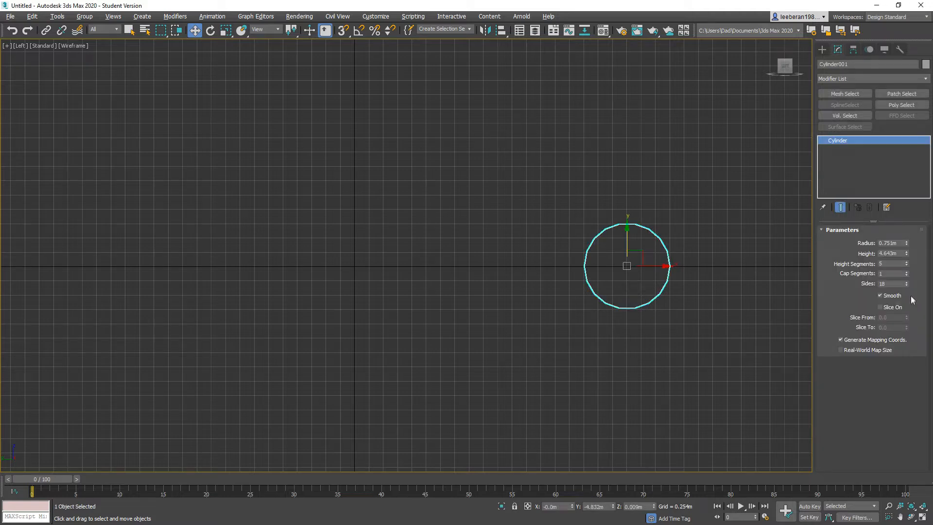
left_click(890, 263)
type("1")
left_click(901, 243)
type("1")
left_click(902, 251)
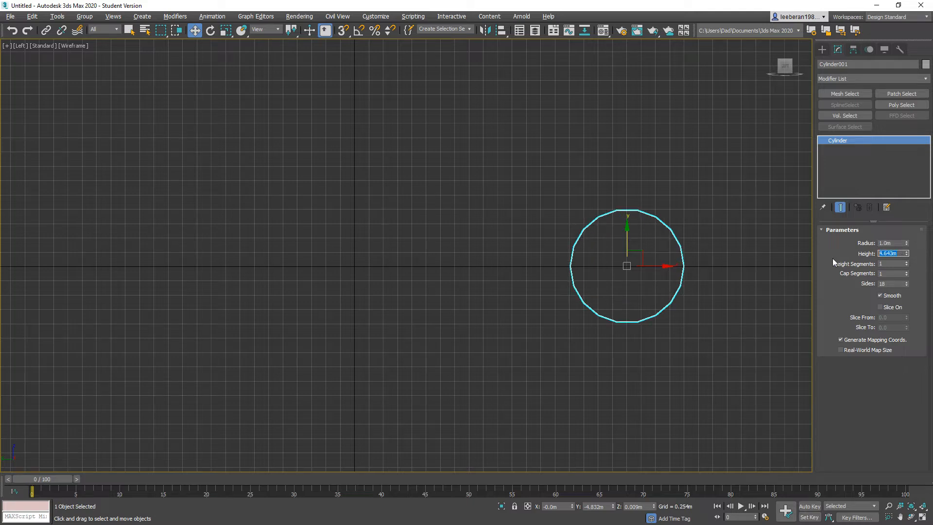
type("1")
- Copy the cylinder horizontally across the origin to about Y 4.05 m and lower the copy to about Z -1.8 m
mouse_move(661, 266)
left_mouse_down()
mouse_move(367, 266)
mouse_move(160, 250)
left_mouse_up()
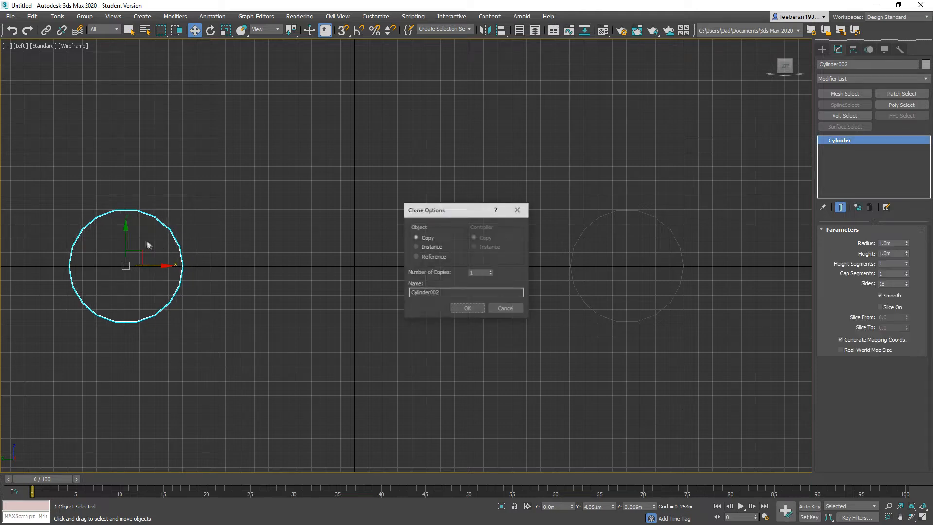
left_click(461, 307)
left_click_drag(127, 226, 124, 328)
middle_click_drag(283, 358, 351, 333)
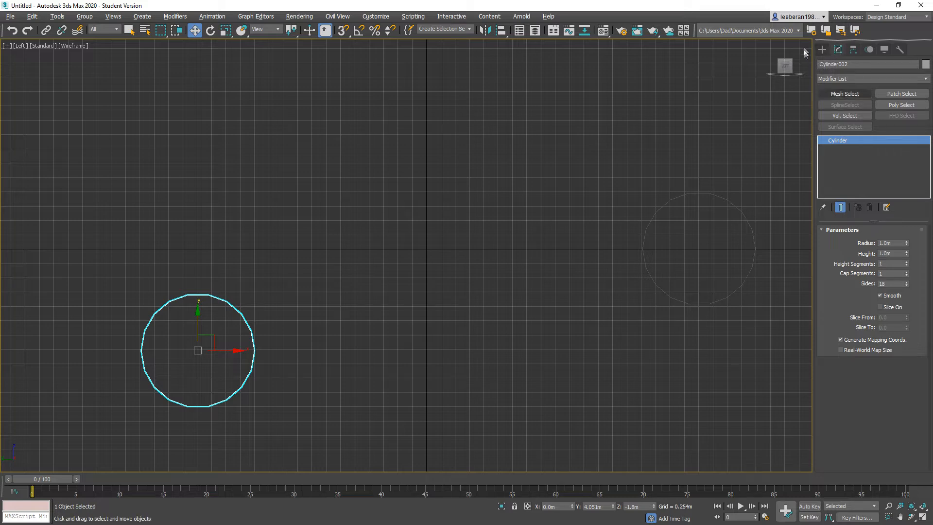
- Create a small cylinder above and between the two large ones, with a radius of 0.25 m and height of 1 m
left_click(822, 50)
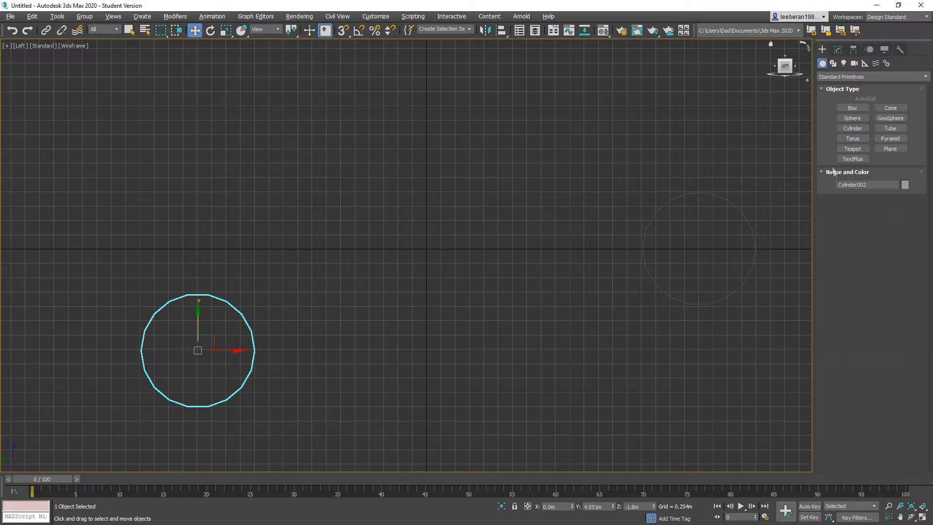
left_click(855, 128)
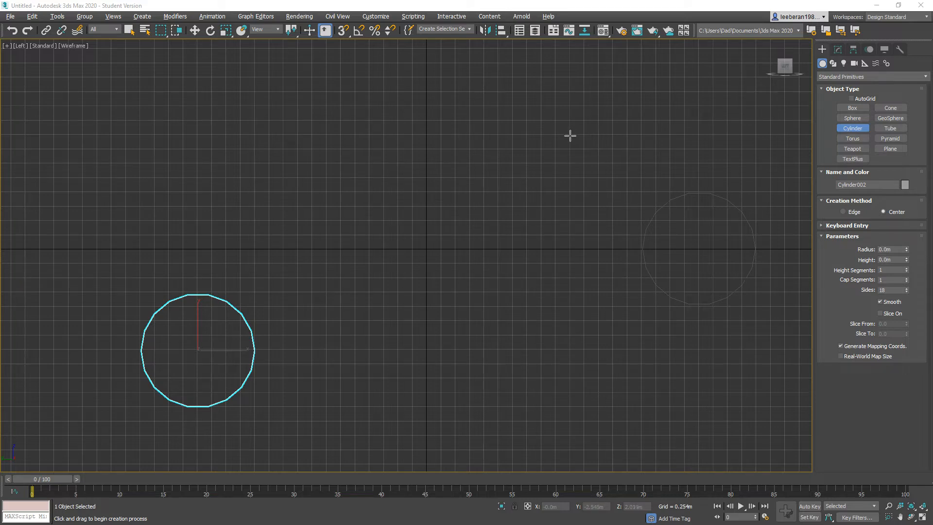
left_click_drag(570, 136, 582, 146)
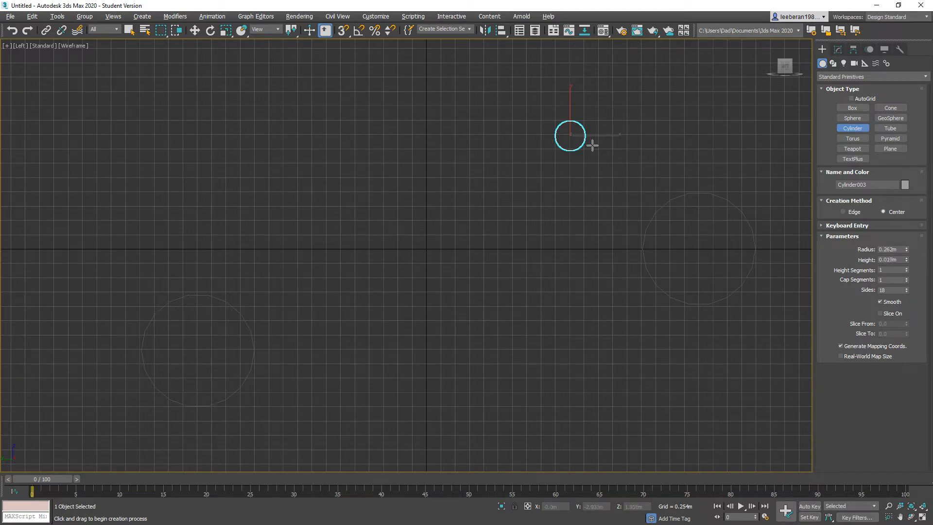
double_click(895, 249)
type(".25")
key("Tab")
type("1")
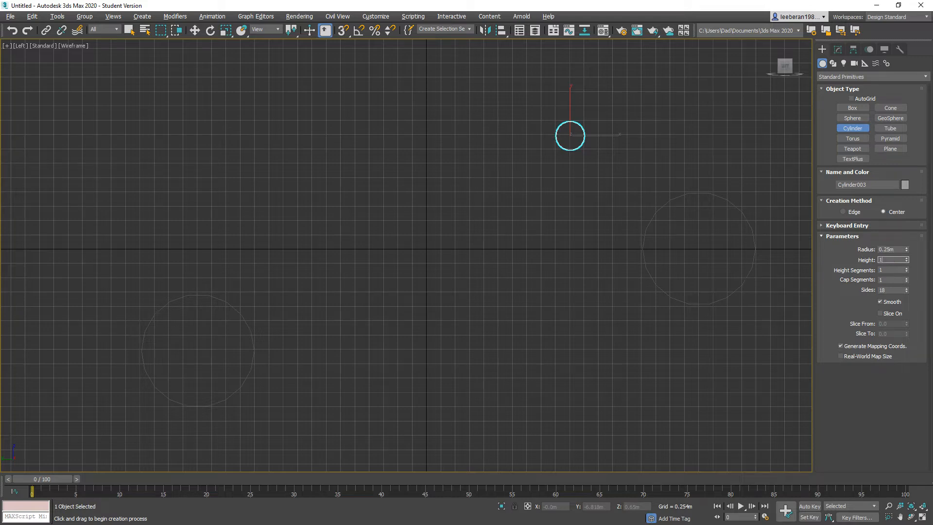
key("Tab")
- Copy the small cylinder horizontally across the vertical axis to about Y 1.77 m
left_click(197, 32)
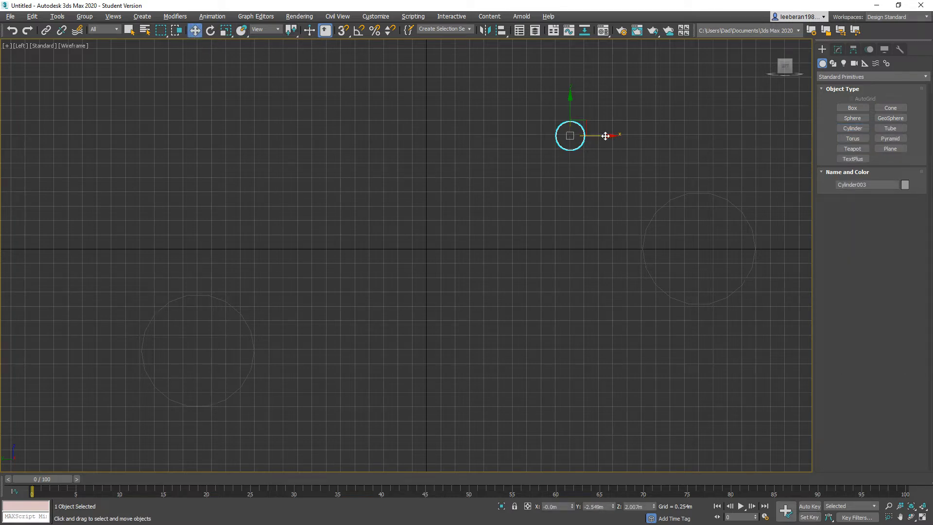
mouse_move(606, 136)
left_mouse_down()
mouse_move(345, 132)
mouse_move(380, 130)
mouse_move(354, 129)
mouse_move(362, 128)
left_mouse_up()
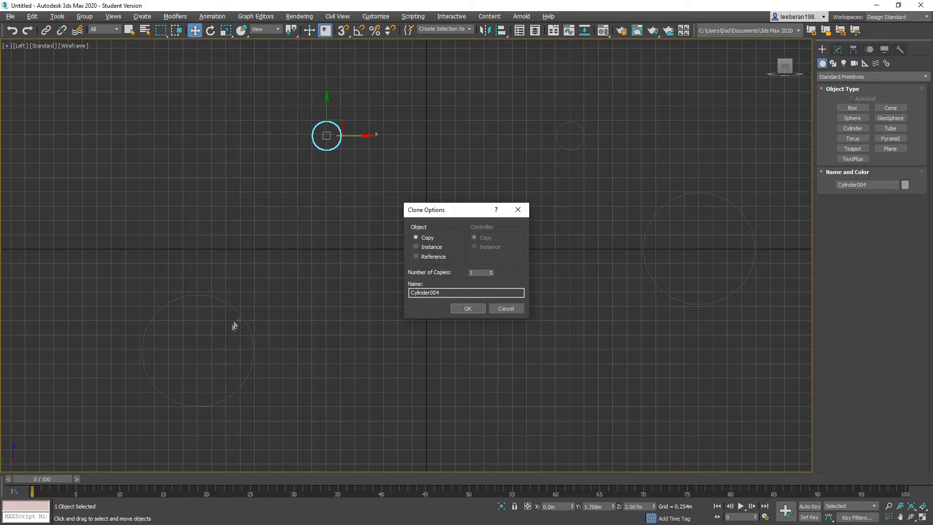
left_click(472, 306)
- Raise the lower large cylinder to about Z -0.97 m
left_click(220, 342)
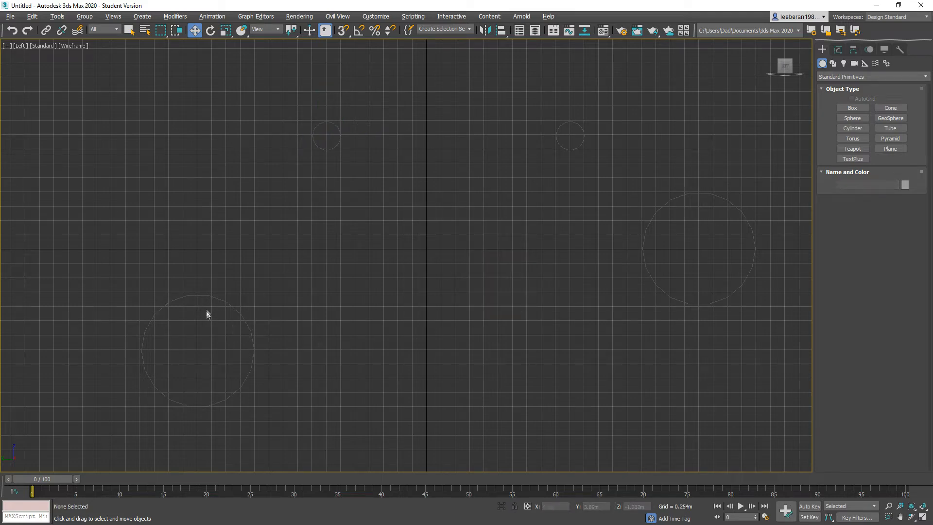
left_click(207, 296)
left_click_drag(208, 310, 211, 264)
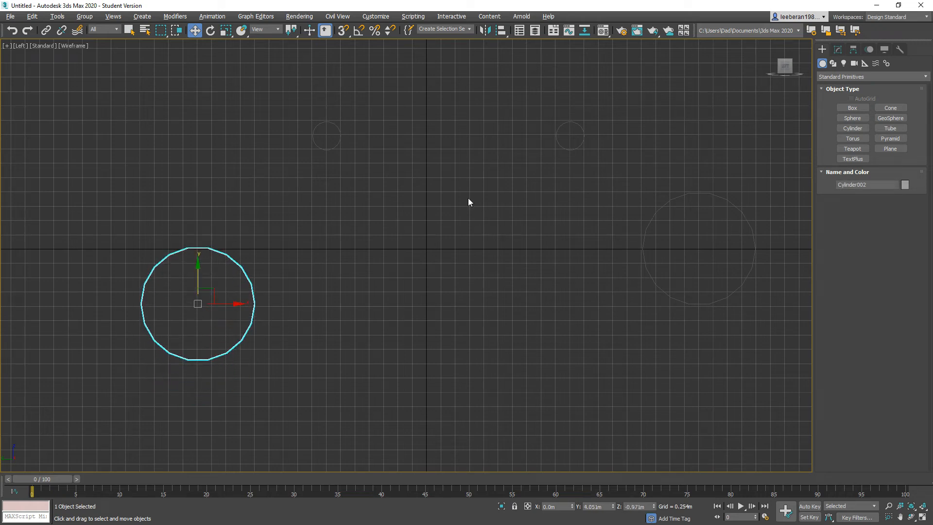
- Copy the small cylinder nearer the original large one downward and place the copy at about Y -2.01 m, Z -1.71 m
left_click(557, 141)
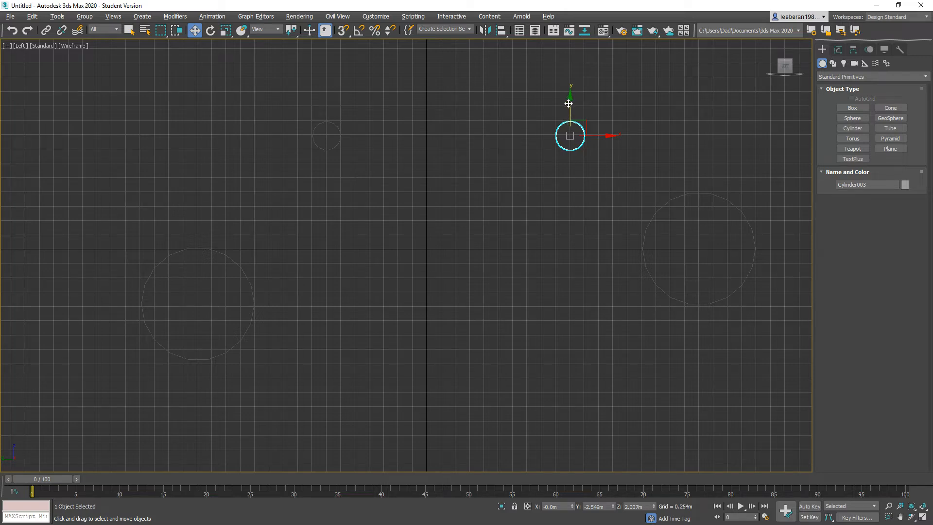
left_click_drag(571, 102, 569, 306, "shift")
left_click_drag(568, 306, 568, 312)
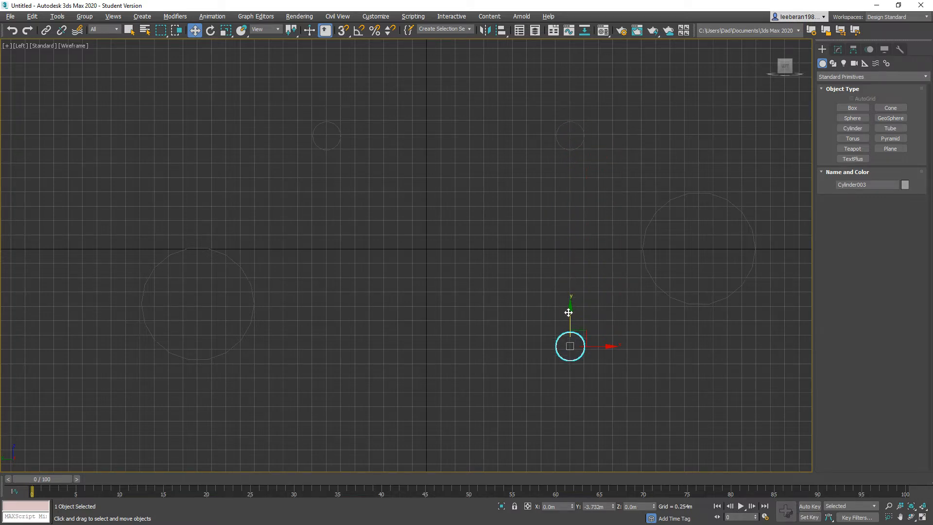
left_click_drag(569, 312, 569, 312)
left_click_drag(568, 312, 568, 309, "shift")
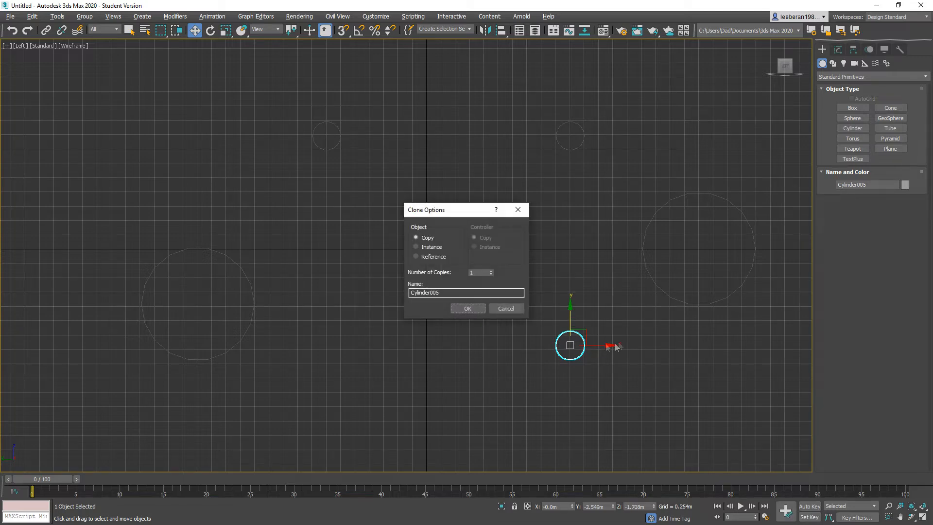
left_click(469, 311)
left_click_drag(608, 344, 578, 344)
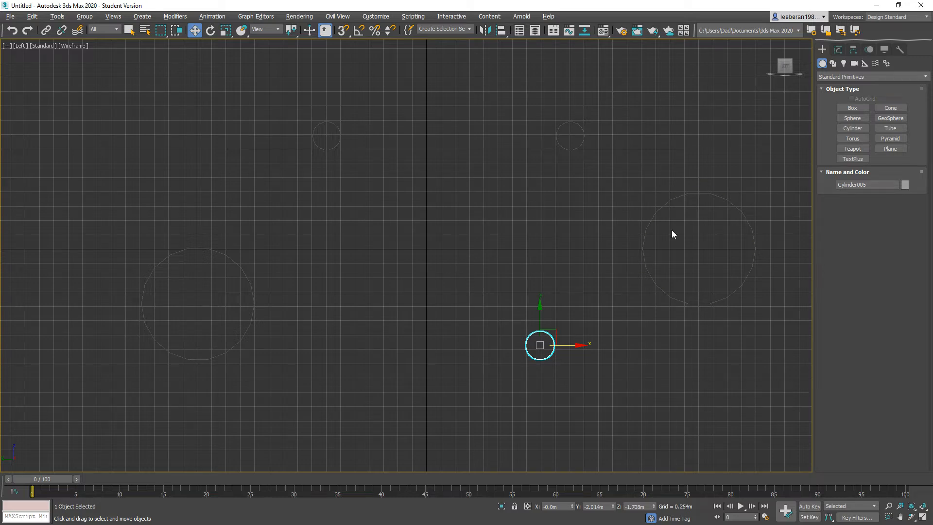
- Convert the original large cylinder to an Editable Poly
left_click(647, 228)
right_click(492, 214)
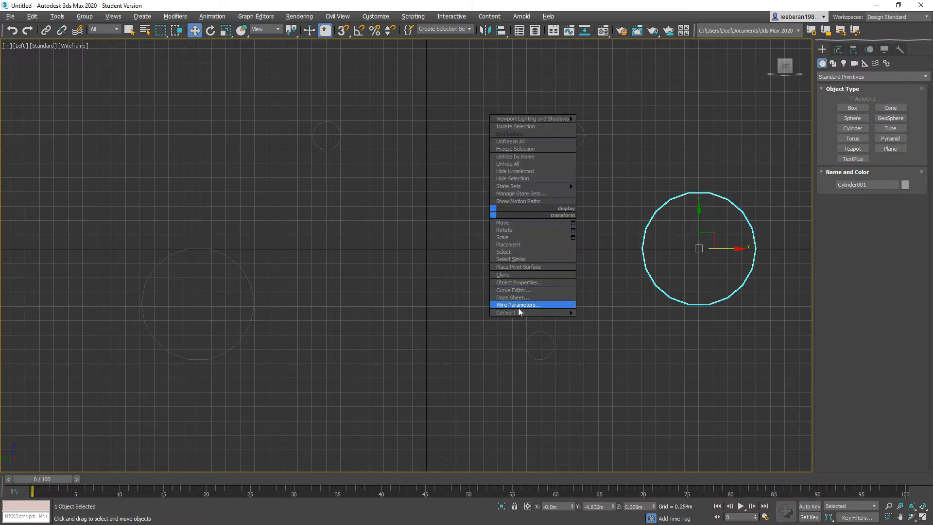
mouse_move(519, 312)
left_click(580, 318)
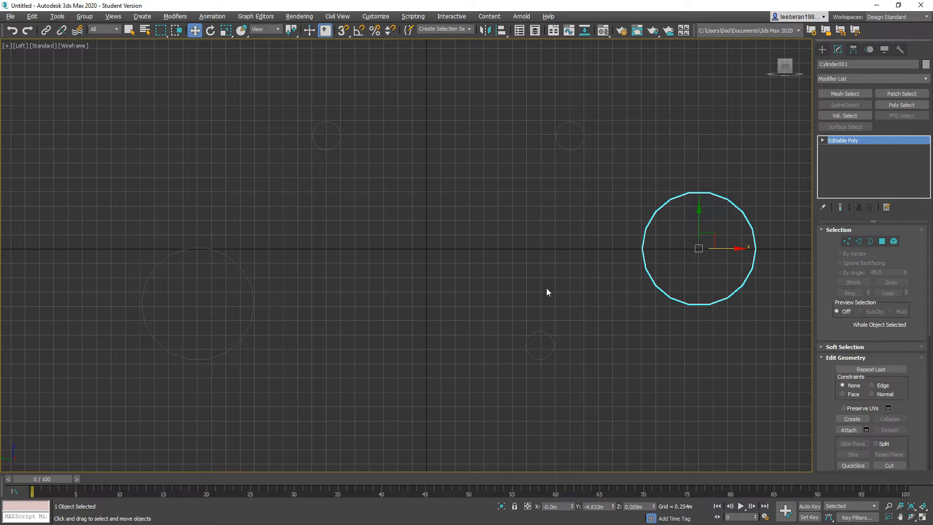
- Switch to the Perspective view and display the models with Edged Faces
key("p")
scroll(508, 243, "down", 5)
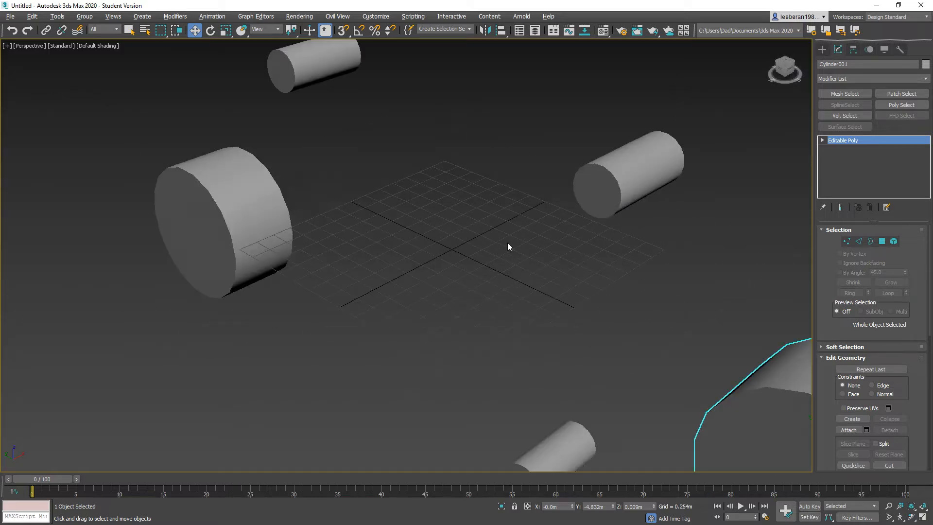
left_click(97, 46)
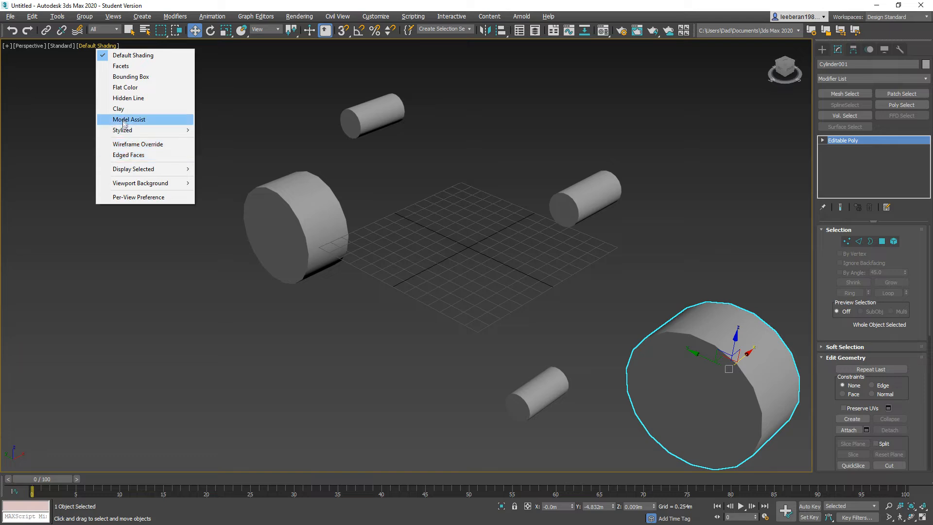
left_click(133, 155)
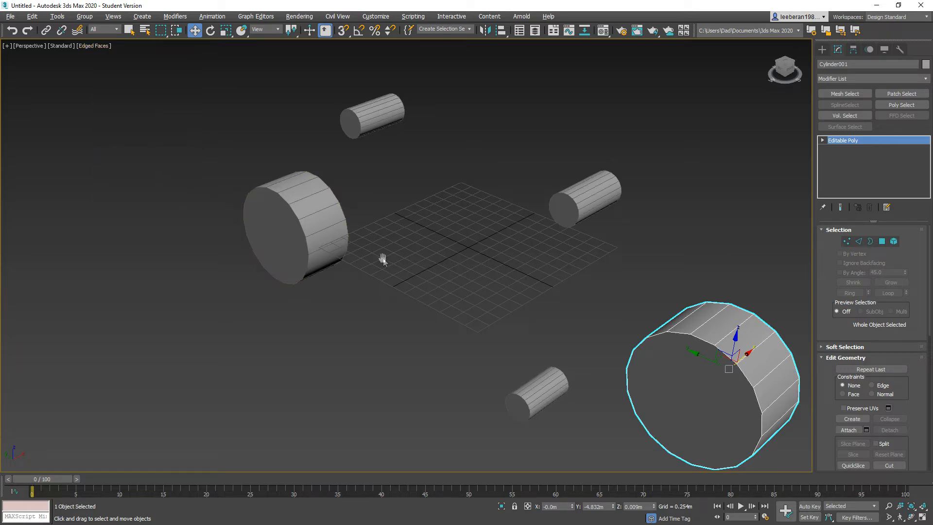
middle_click_drag(383, 259, 352, 243)
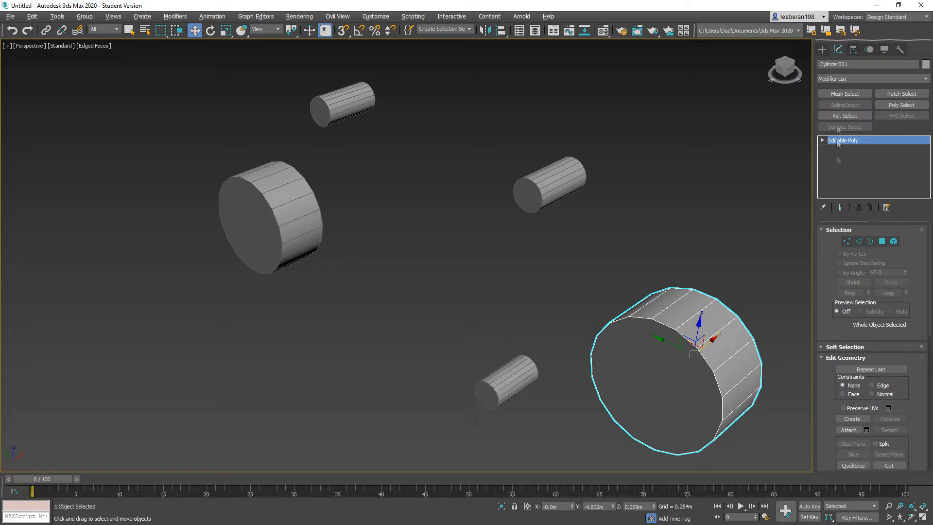
- Attach the three small cylinders and the other large cylinder to the editable poly
scroll(861, 410, "down", 1)
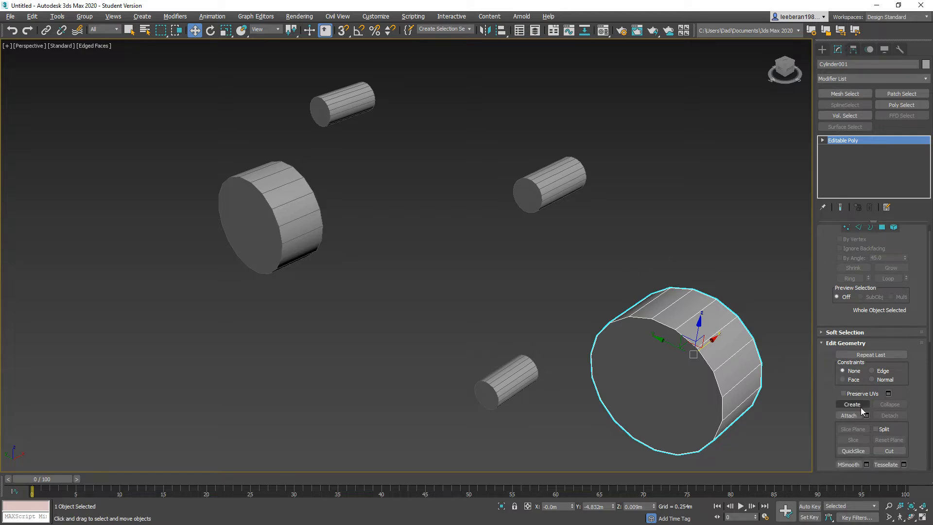
left_click(848, 415)
left_click(505, 384)
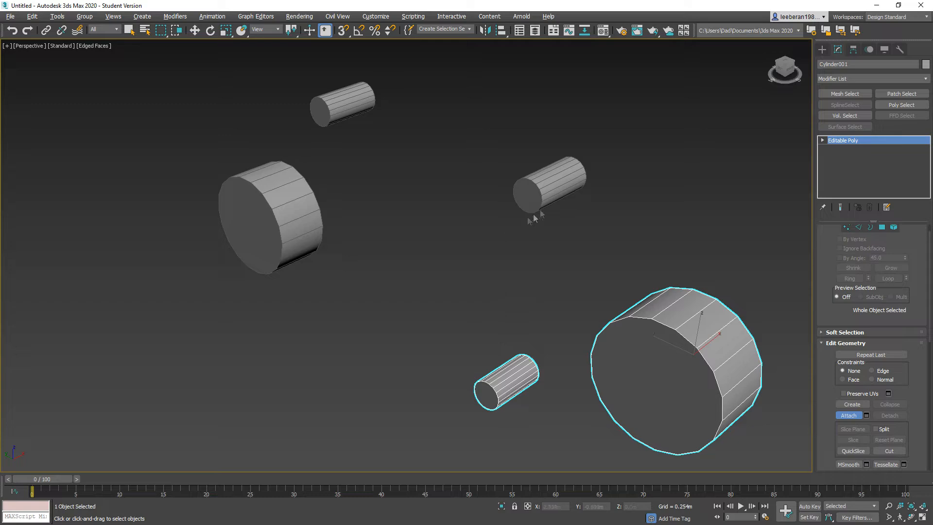
left_click(527, 202)
left_click(302, 214)
left_click(342, 111)
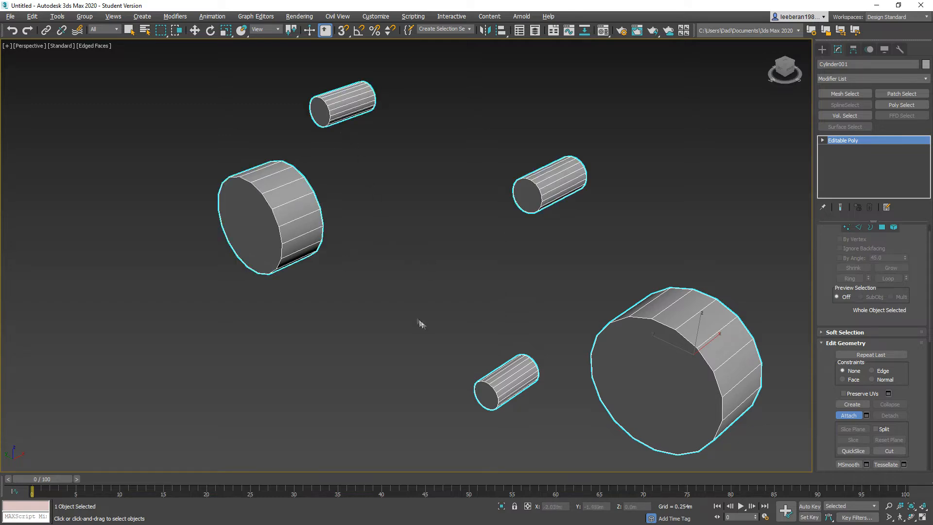
- Switch the combined editable poly to Polygon sub-object level with the Move tool active
middle_click_drag(417, 321, 463, 305, "alt")
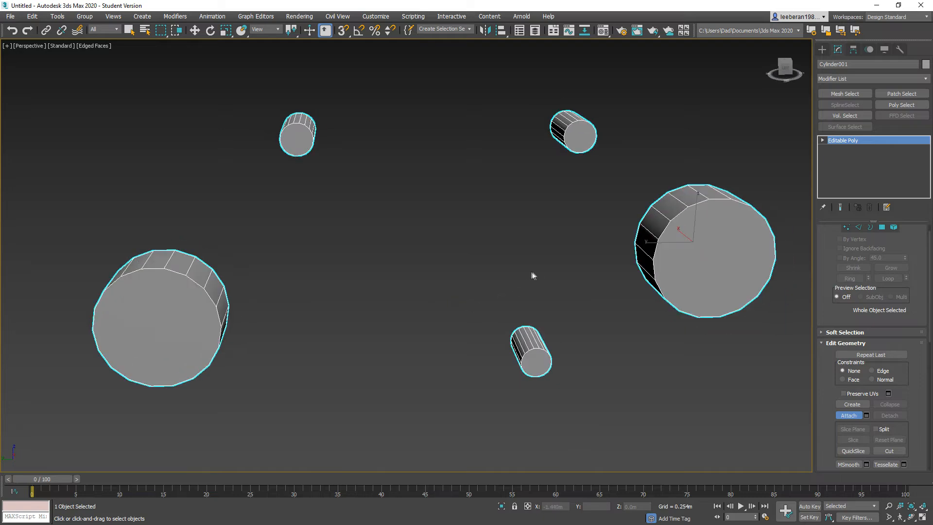
middle_click_drag(506, 272, 372, 284, "alt")
scroll(479, 290, "up", 4)
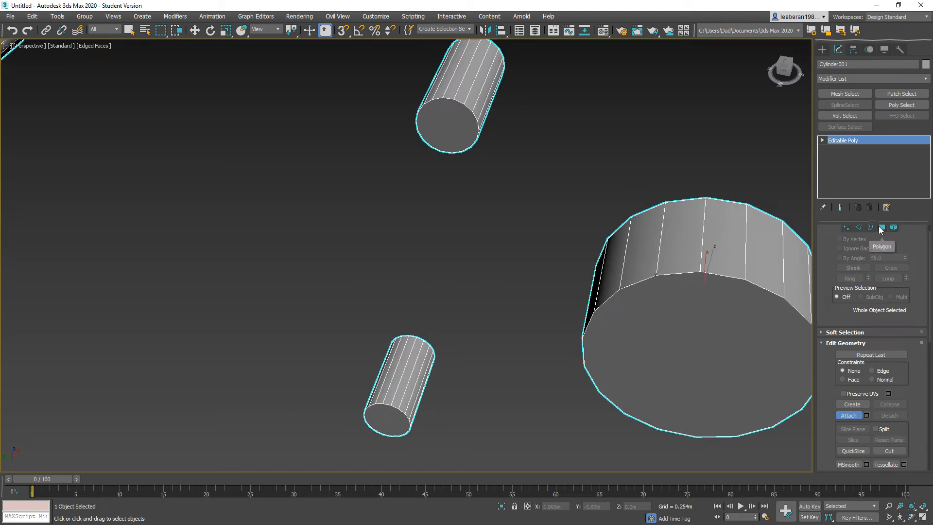
left_click(883, 228)
key("w")
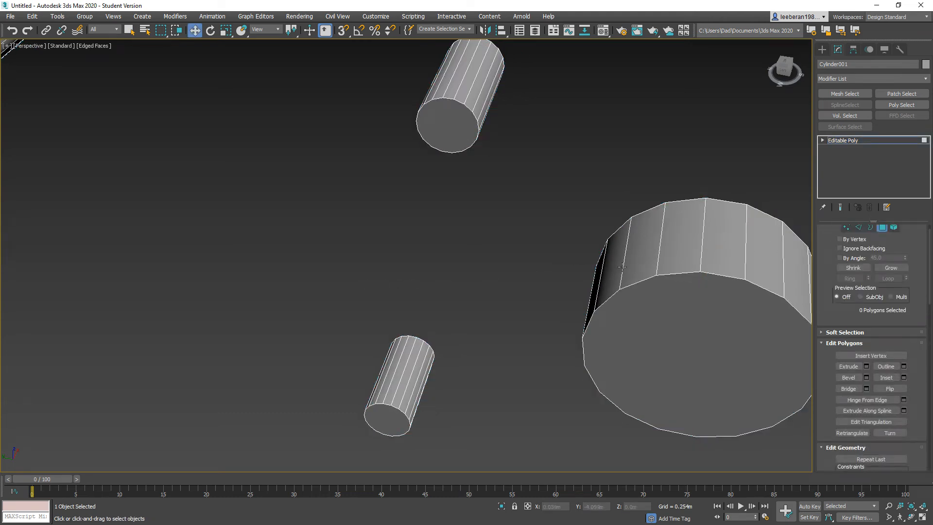
middle_click_drag(622, 265, 526, 254)
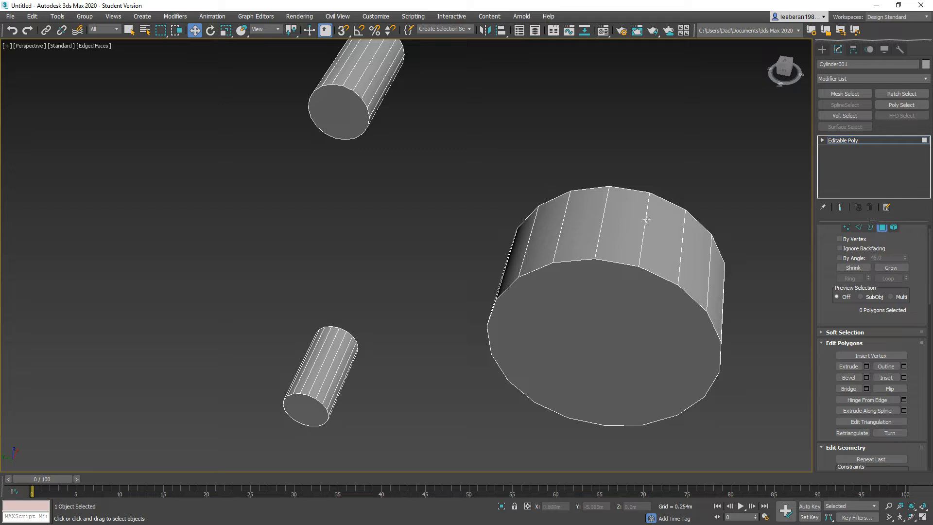
left_click(623, 221)
left_click(562, 222, "shift")
left_click(607, 314)
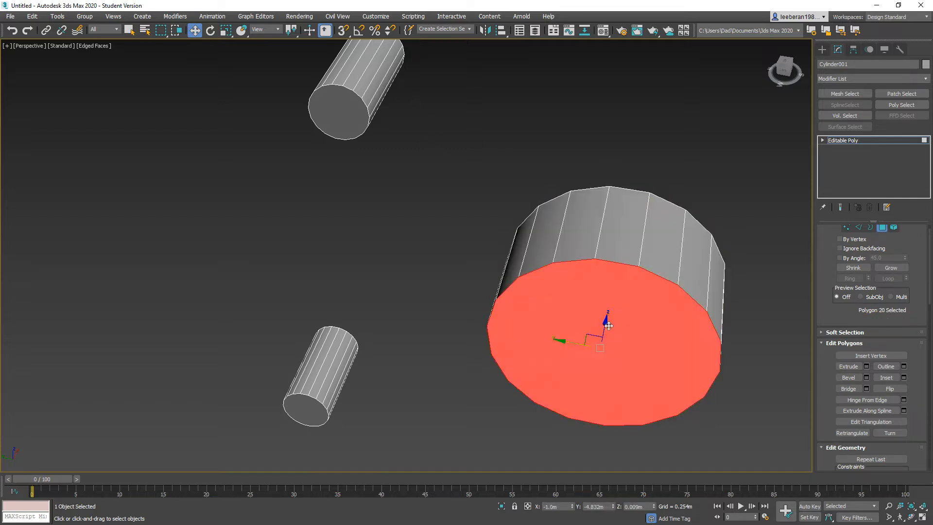
left_click(581, 243)
left_click(622, 239)
left_click(561, 237, "shift")
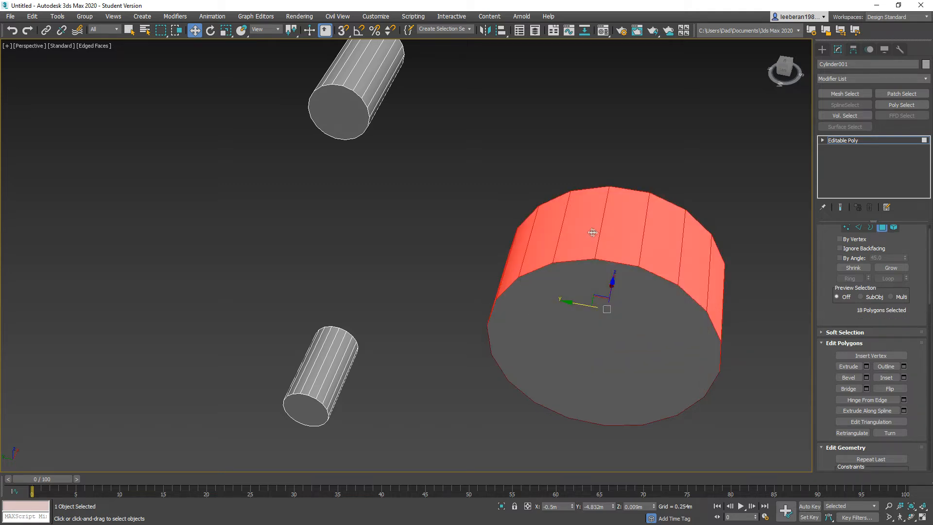
- Delete ten adjacent side polygons facing inward on the original large cylinder, together with the back end caps of all five cylinders
left_click(623, 228)
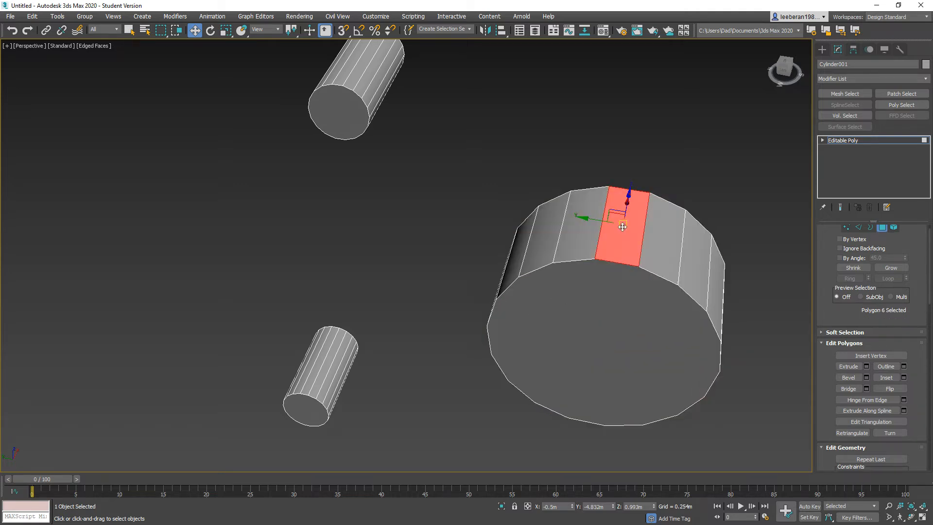
left_click(583, 230, "ctrl")
left_click(551, 232, "ctrl")
left_click(525, 249, "ctrl")
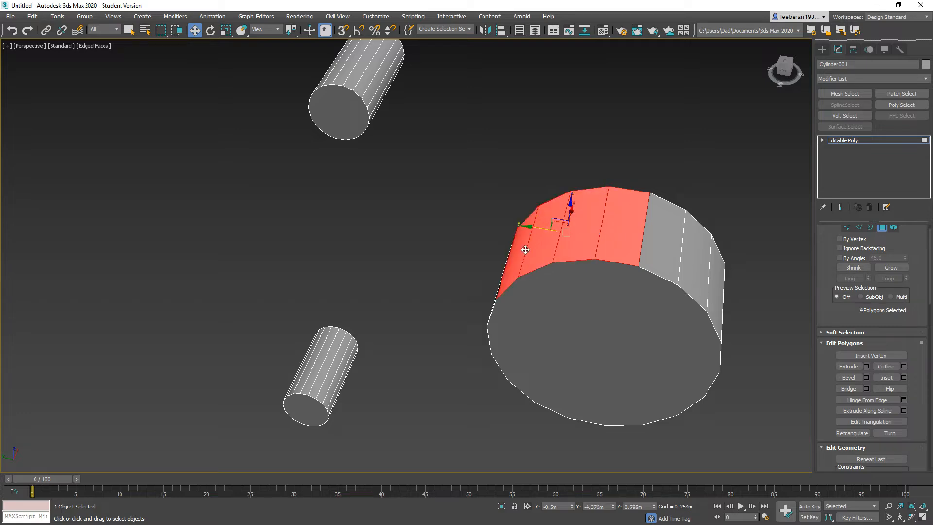
middle_click_drag(529, 249, 549, 292, "alt")
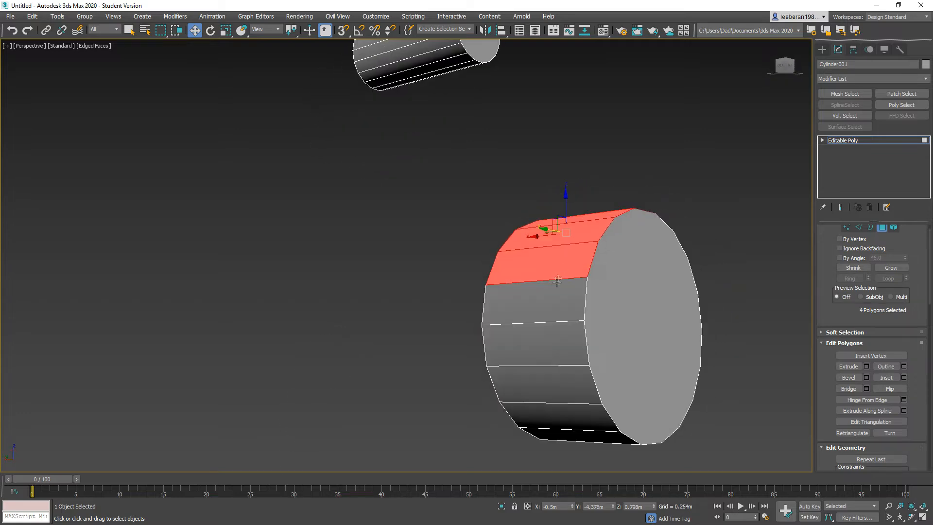
left_click(534, 301, "ctrl")
left_click(540, 343, "ctrl")
left_click(545, 379, "ctrl")
left_click(556, 427, "ctrl")
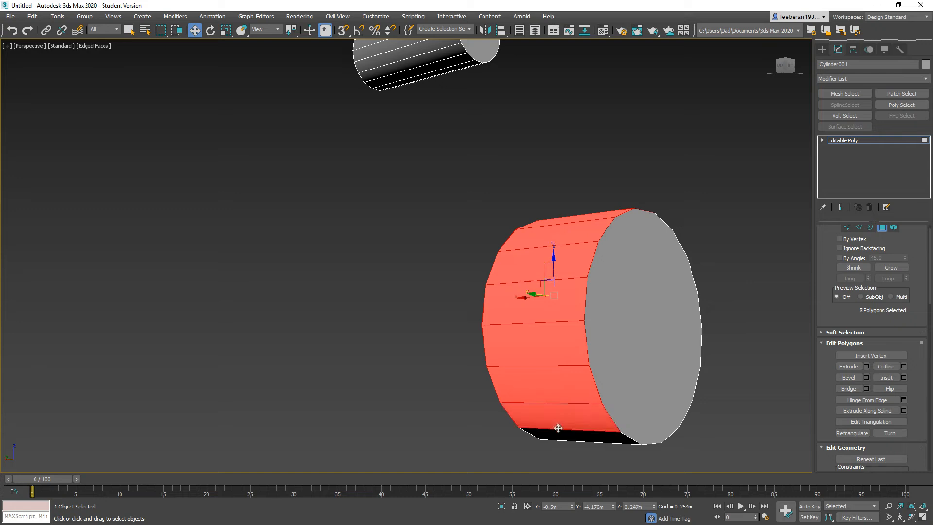
left_click(560, 434, "ctrl")
middle_click_drag(562, 428, 517, 433, "alt")
scroll(517, 434, "down", 4)
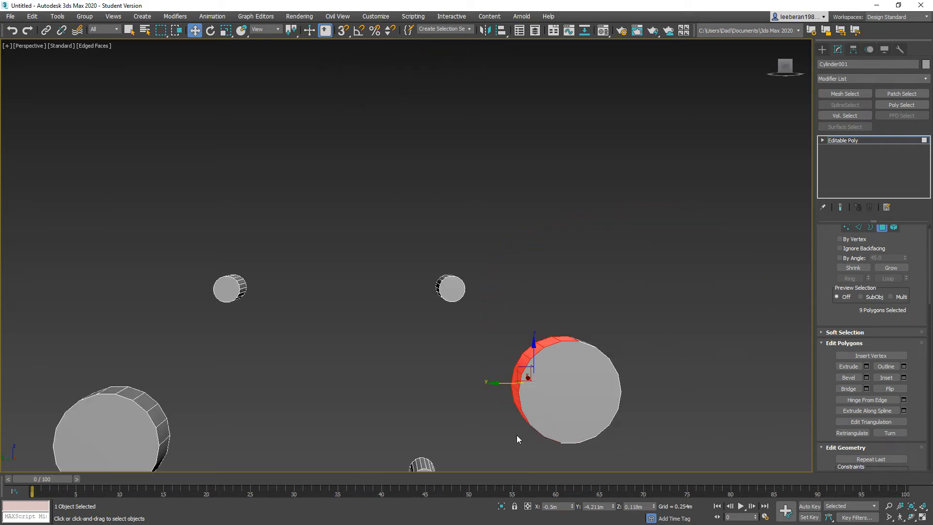
middle_click_drag(512, 469, 482, 362)
left_click(558, 362, "ctrl")
middle_click_drag(476, 283, 593, 317, "alt")
left_click(493, 310, "ctrl")
left_click(574, 237, "ctrl")
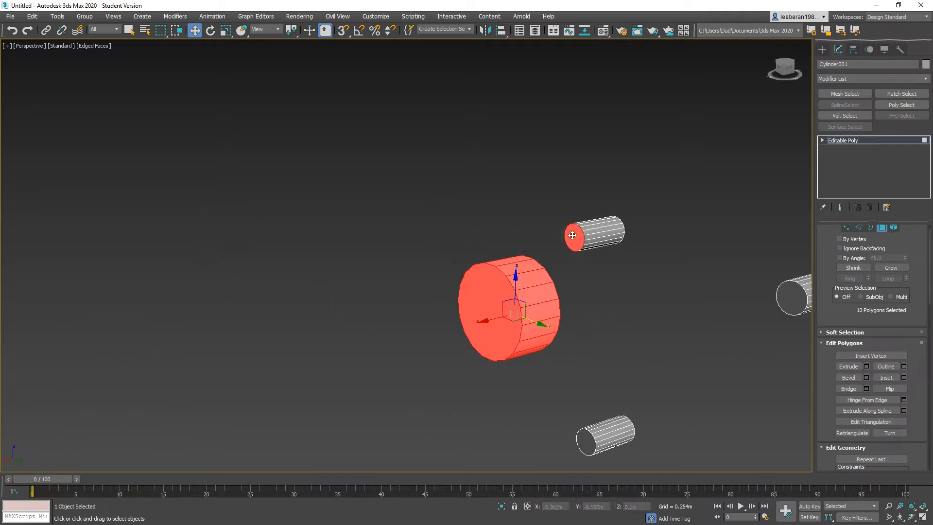
left_click(582, 443, "ctrl")
left_click(789, 295, "ctrl")
middle_click_drag(740, 346, 635, 234)
left_click(632, 331, "ctrl")
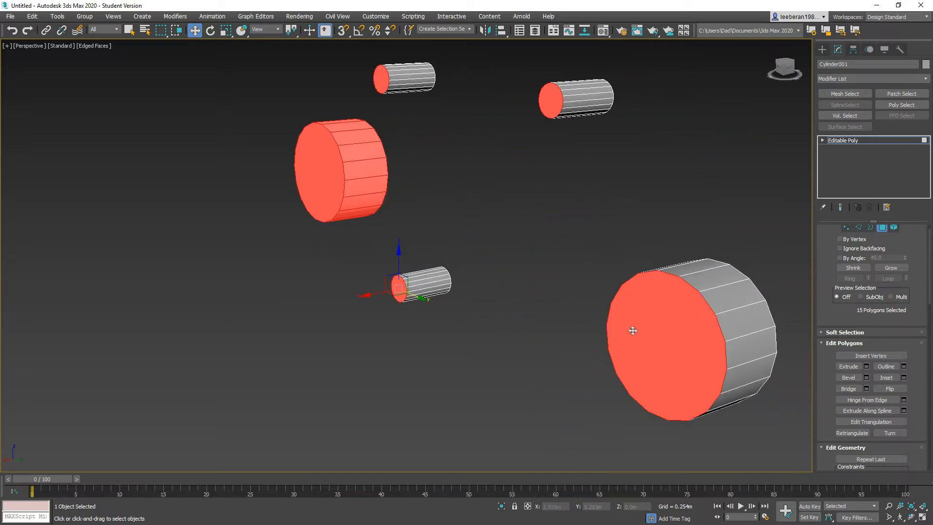
key("Delete")
- Delete sixteen adjacent side polygons of the upper small cylinder nearest the original large one, keeping only two at its top
middle_click_drag(530, 216, 436, 265, "alt")
scroll(458, 203, "up", 4)
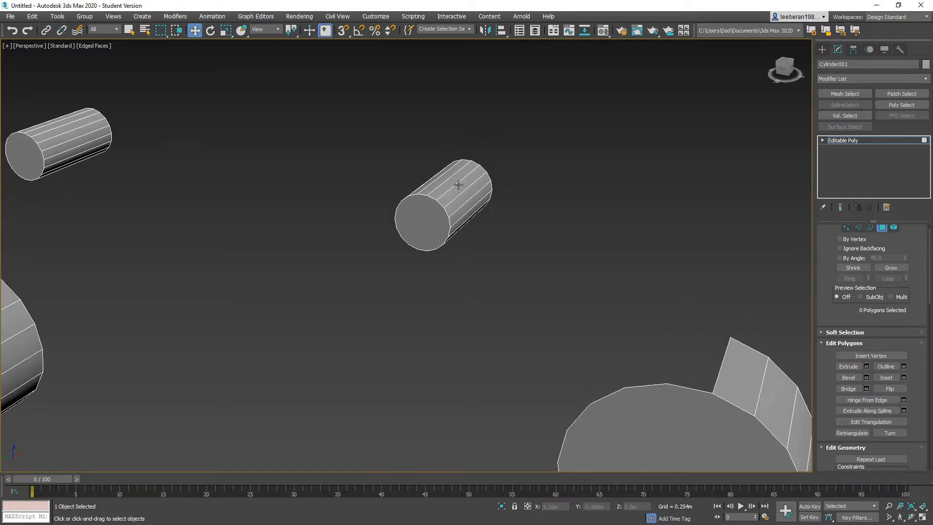
middle_click_drag(426, 228, 412, 236, "alt")
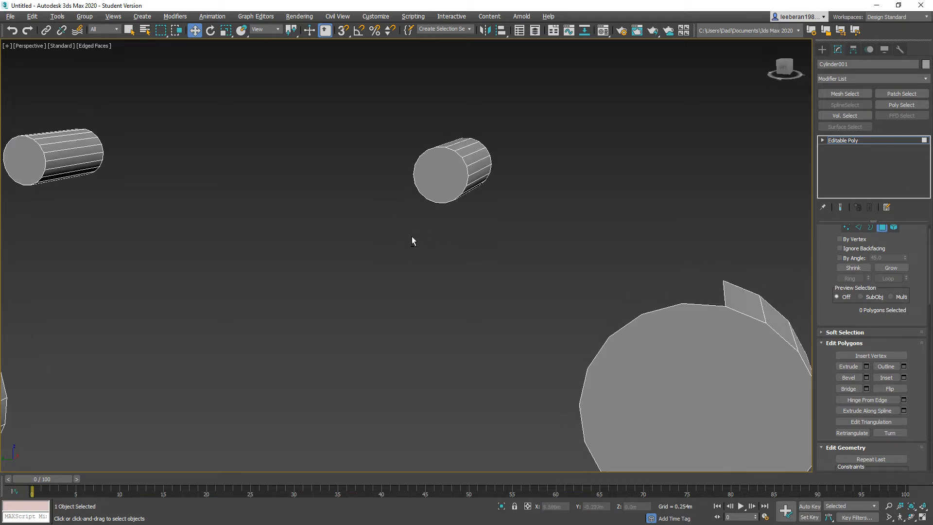
left_click(467, 151)
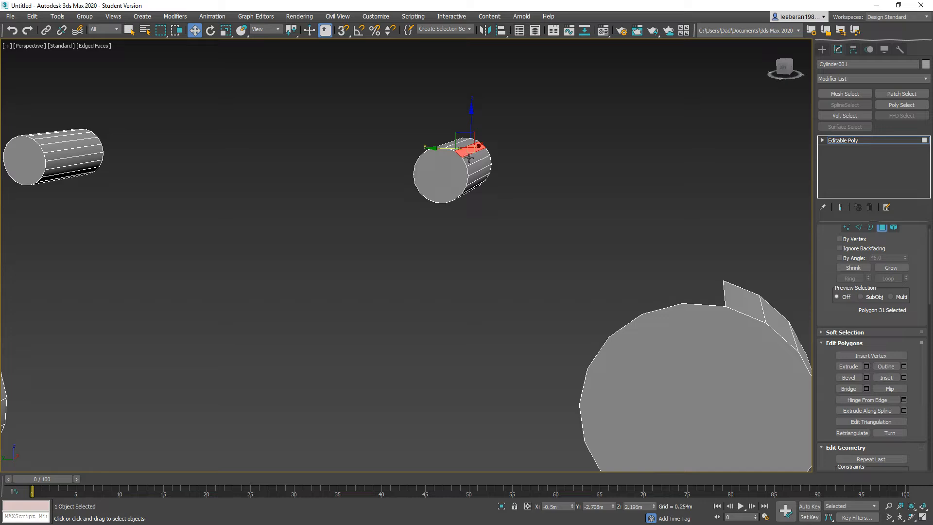
left_click(470, 160)
left_click(473, 150)
left_click(473, 160, "ctrl")
left_click(129, 30)
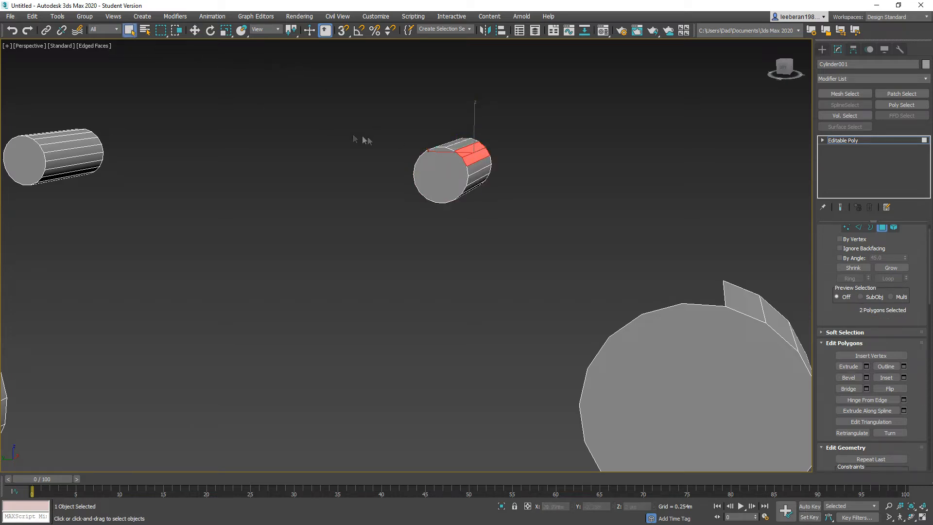
left_click(478, 166, "ctrl")
left_click(475, 176, "ctrl")
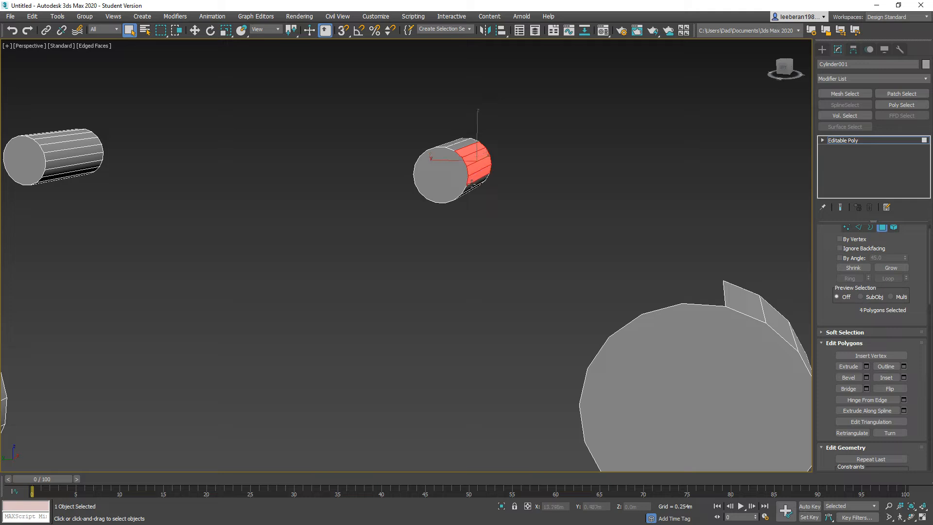
left_click(472, 184, "ctrl")
middle_click_drag(428, 242, 433, 206, "alt")
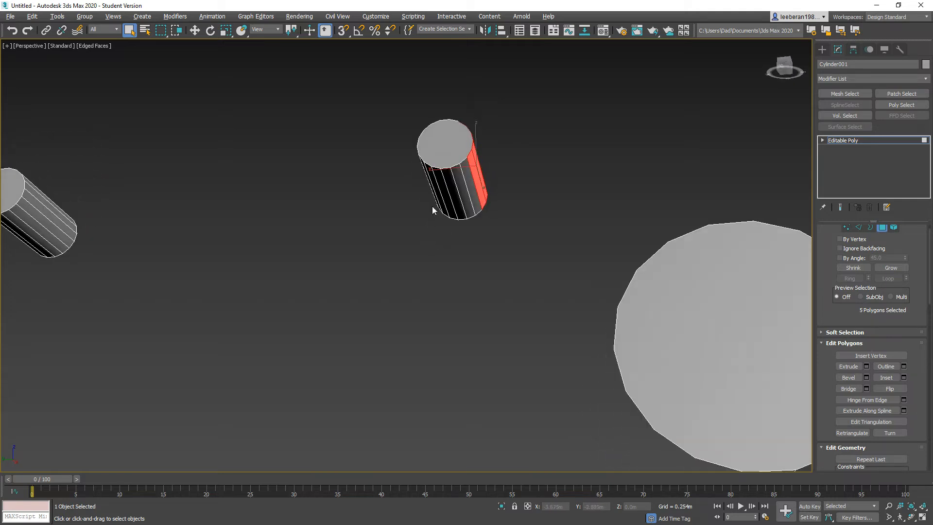
left_click(472, 180, "ctrl")
left_click(461, 183, "ctrl")
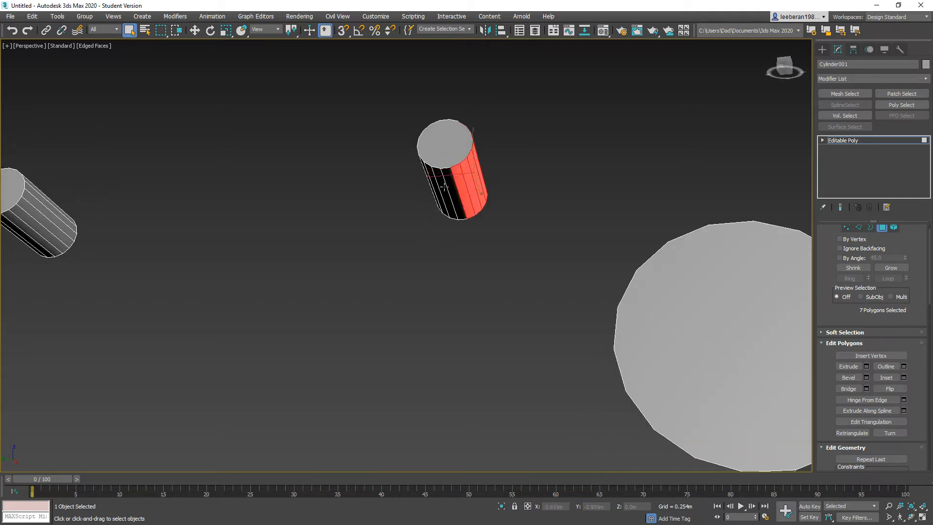
left_click(447, 185, "ctrl")
left_click(442, 182, "ctrl")
middle_click_drag(355, 206, 414, 226, "alt")
left_click(417, 188, "ctrl")
left_click(414, 182, "ctrl")
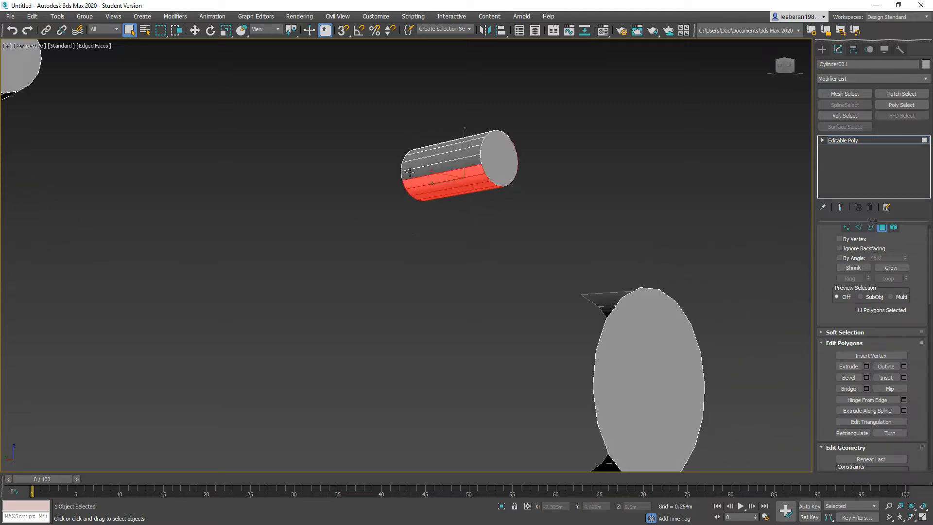
left_click(411, 176, "ctrl")
left_click(410, 170, "ctrl")
mouse_move(374, 202)
middle_mouse_down("alt")
mouse_move(350, 232)
mouse_move(366, 196)
middle_mouse_up("alt")
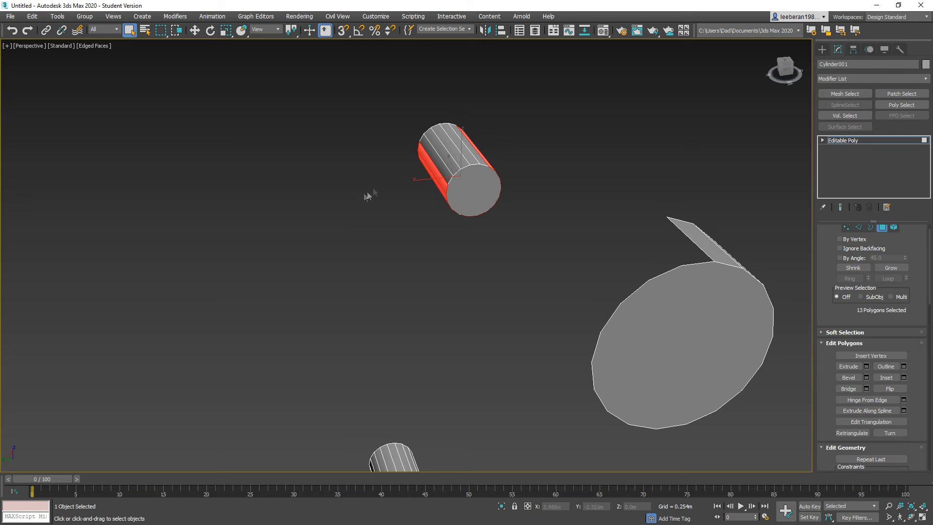
left_click(432, 154, "ctrl")
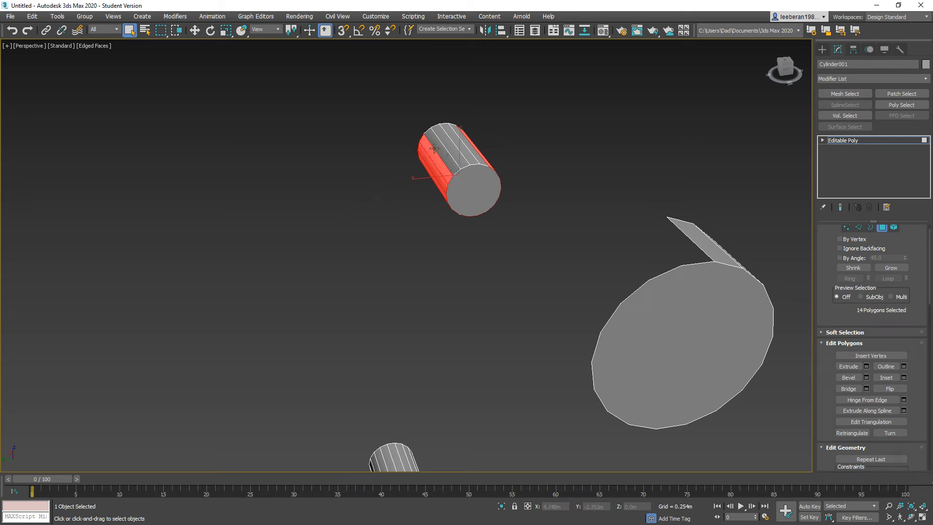
left_click(435, 146, "ctrl")
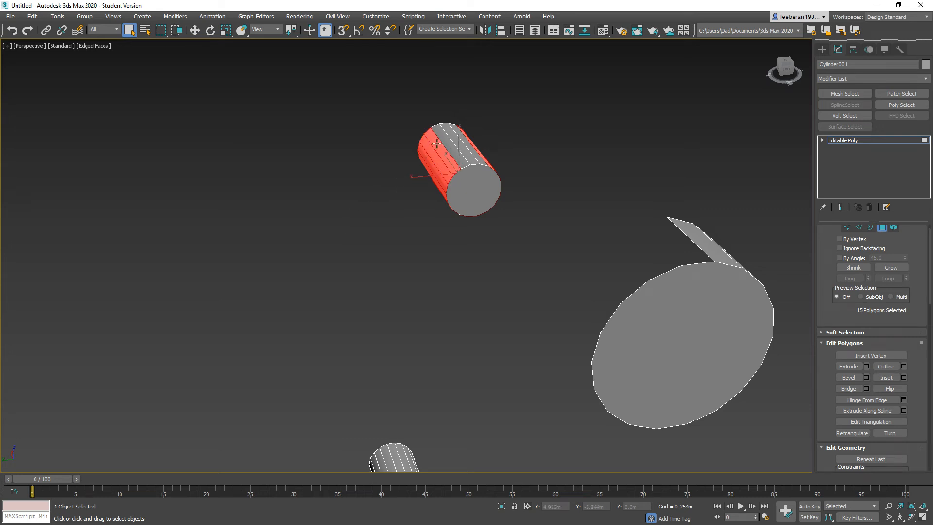
left_click(443, 141, "ctrl")
middle_click_drag(358, 202, 339, 191, "alt")
left_click(335, 189)
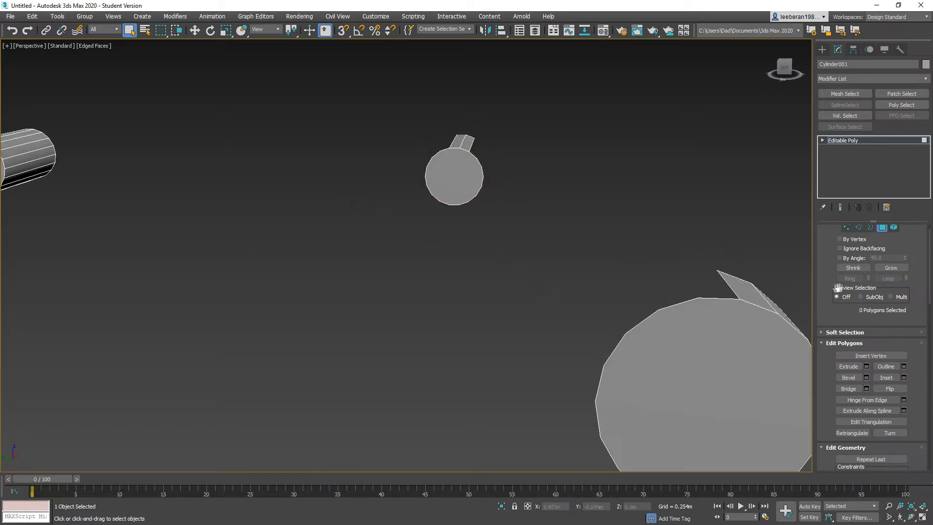
- Bridge the upper open edge of the large cylinder's remaining side strip to the facing open edge of the small cylinder's strip
left_click(859, 228)
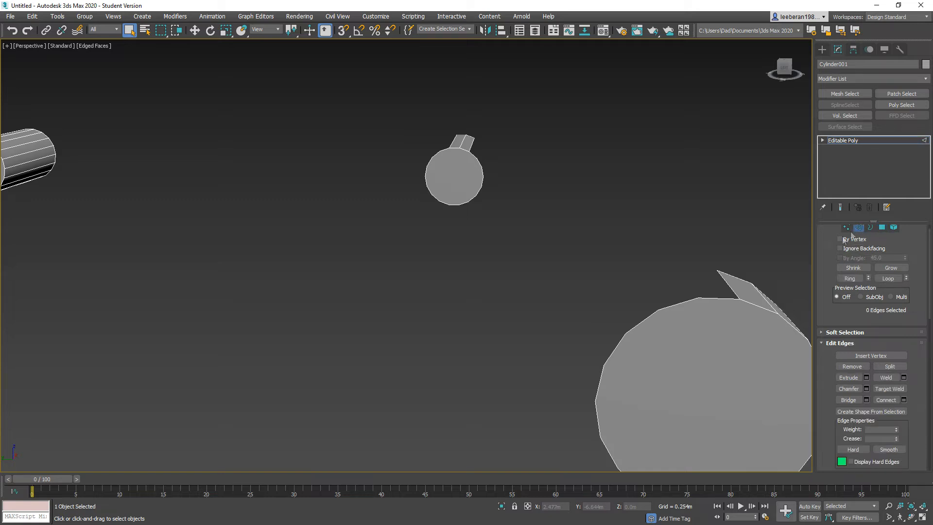
left_click(727, 284)
middle_click_drag(584, 221, 568, 224, "alt")
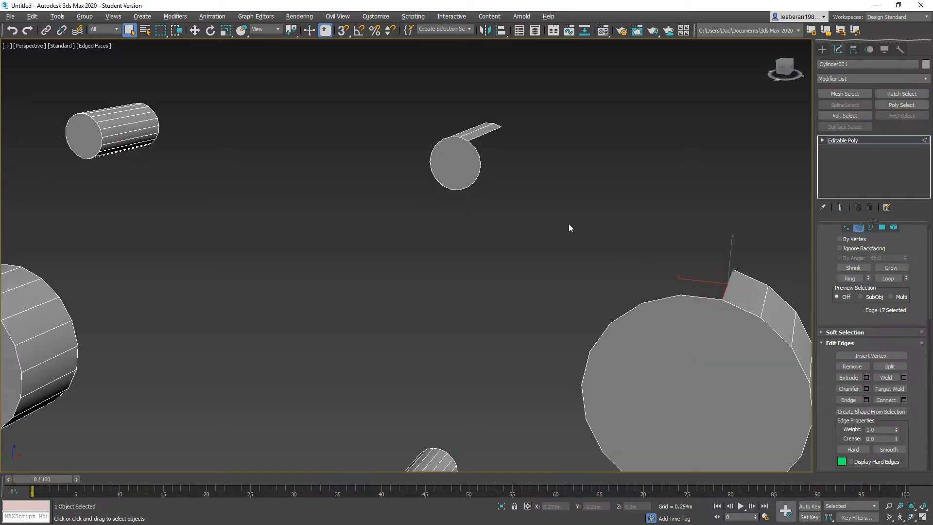
left_click(484, 132, "ctrl")
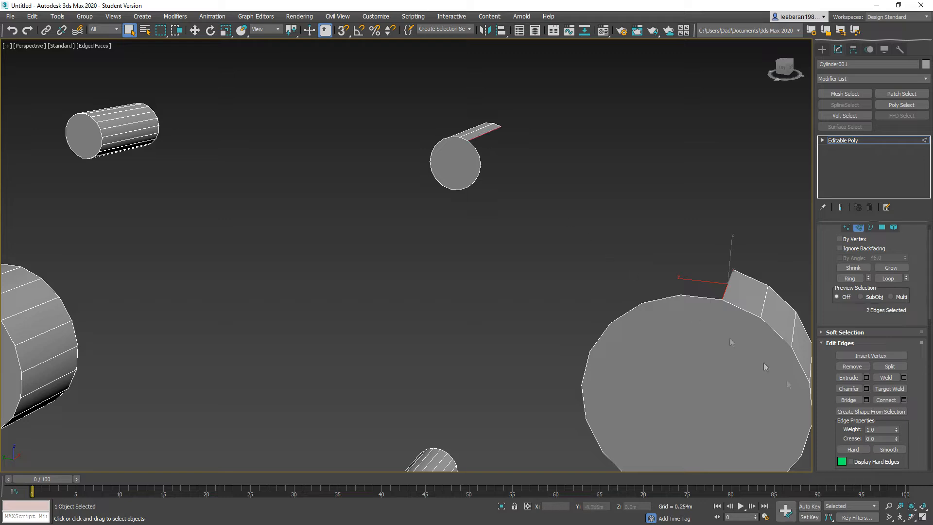
left_click(848, 400)
- Delete fourteen adjacent side polygons of the second upper small cylinder, keeping only the four along its top outer side
middle_click_drag(492, 294, 398, 302, "alt")
middle_click_drag(340, 258, 385, 305)
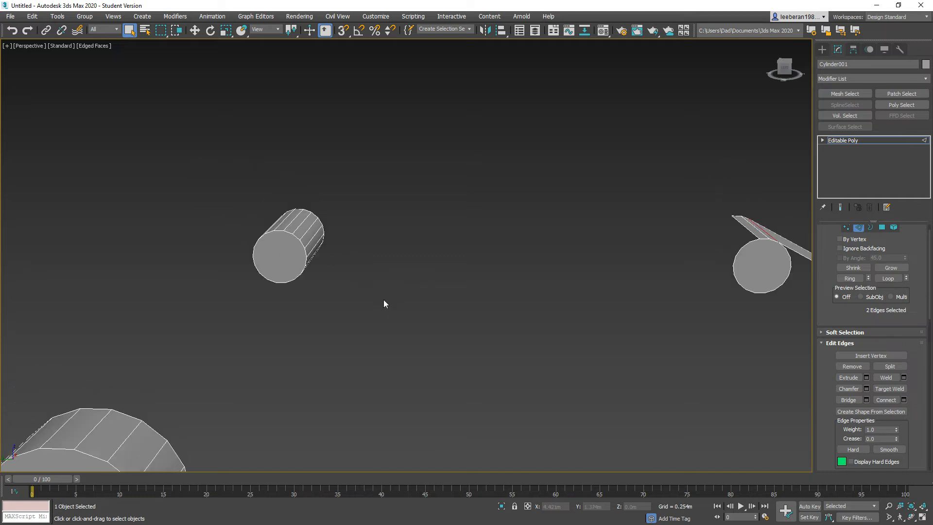
scroll(385, 305, "up", 3)
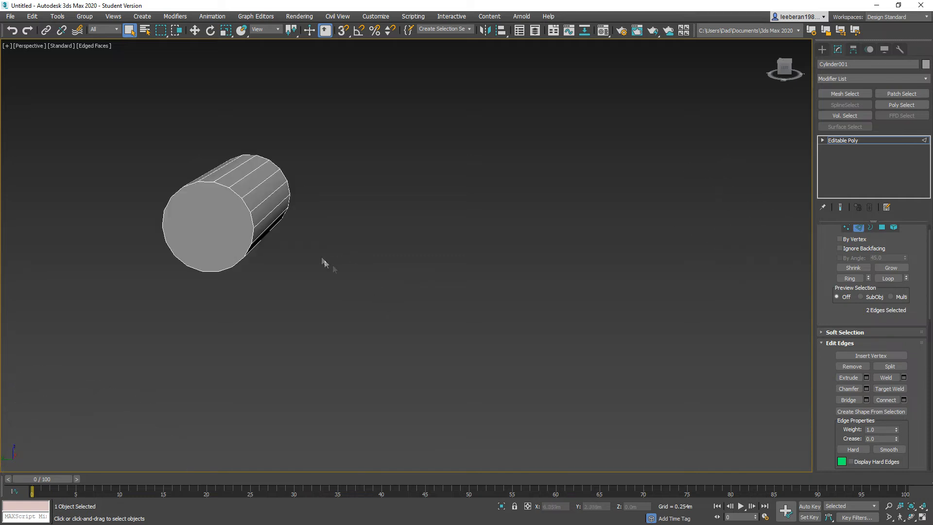
left_click(882, 227)
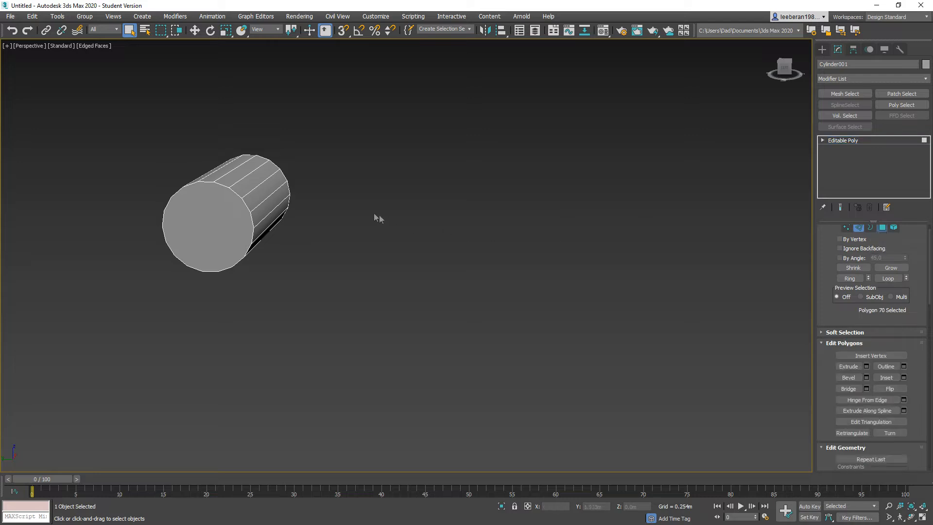
left_click(243, 168)
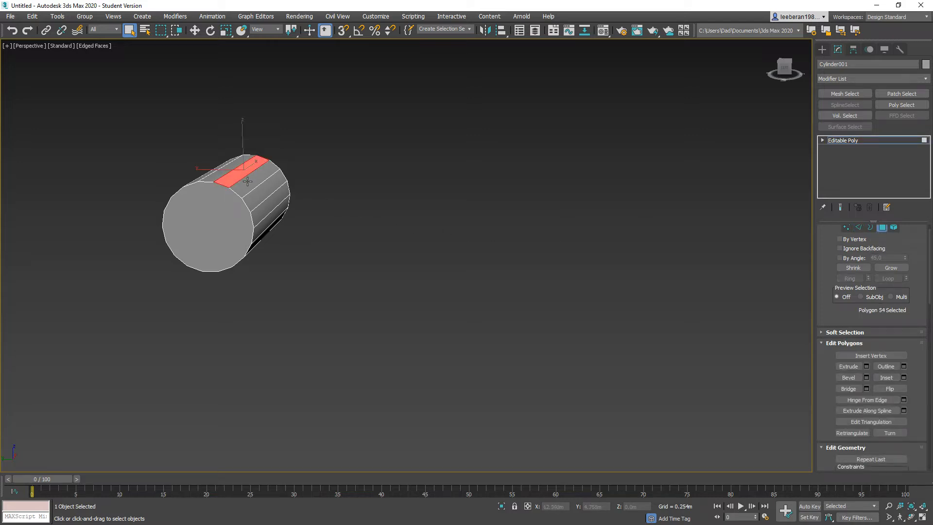
left_click(254, 191, "ctrl")
left_click(260, 202, "ctrl")
left_click(258, 211, "ctrl")
left_click(260, 224, "ctrl")
left_click(261, 238, "ctrl")
middle_click_drag(263, 270, 280, 249, "alt")
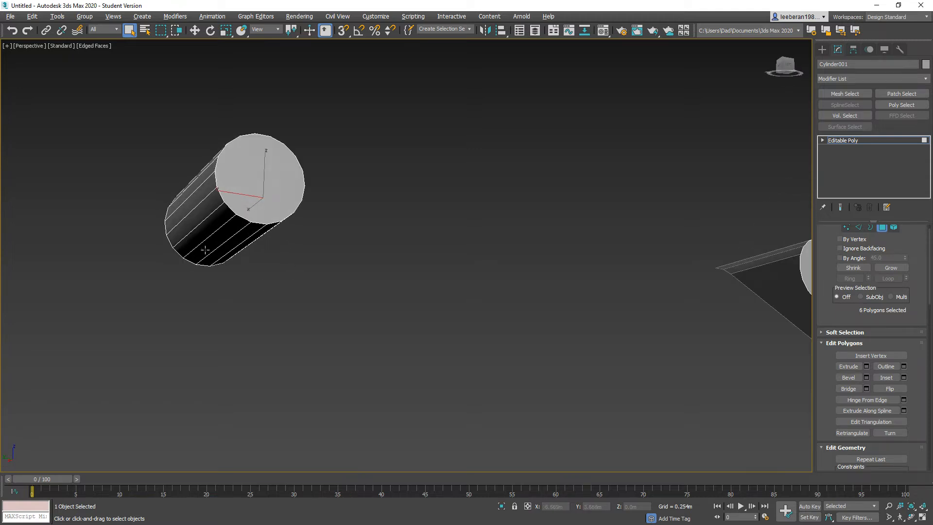
middle_click_drag(205, 249, 209, 259, "alt")
left_click(197, 199, "ctrl")
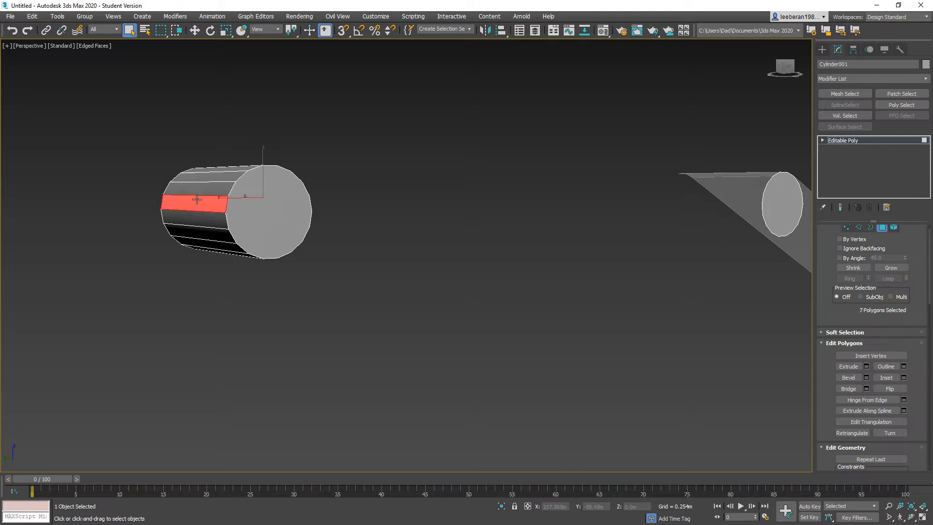
left_click(195, 219, "ctrl")
left_click(195, 233, "ctrl")
left_click(199, 244, "ctrl")
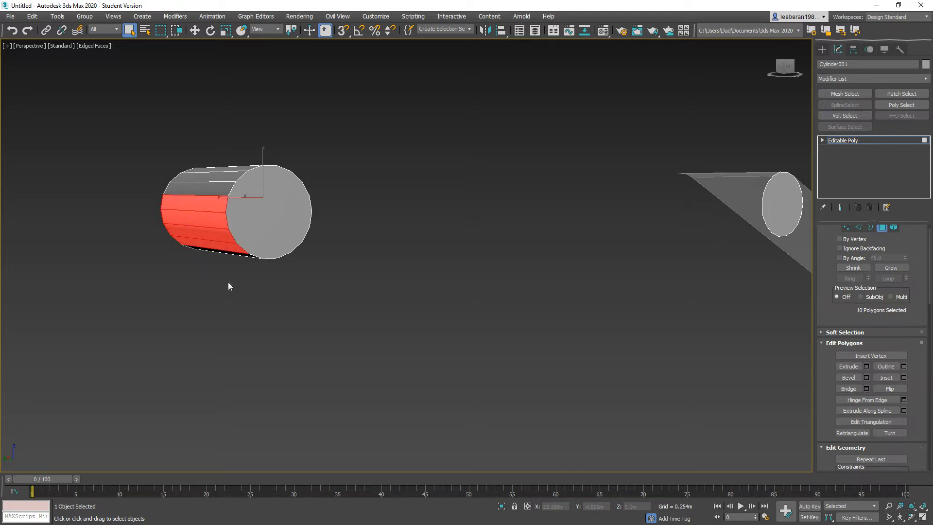
middle_click_drag(229, 284, 206, 273, "alt")
left_click(213, 242, "ctrl")
left_click(231, 243, "ctrl")
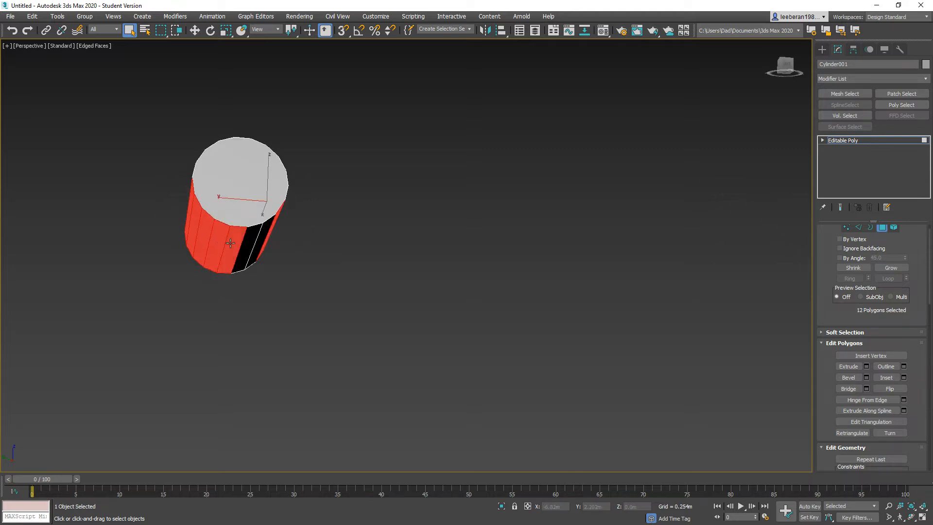
left_click(246, 241, "ctrl")
left_click(262, 239, "ctrl")
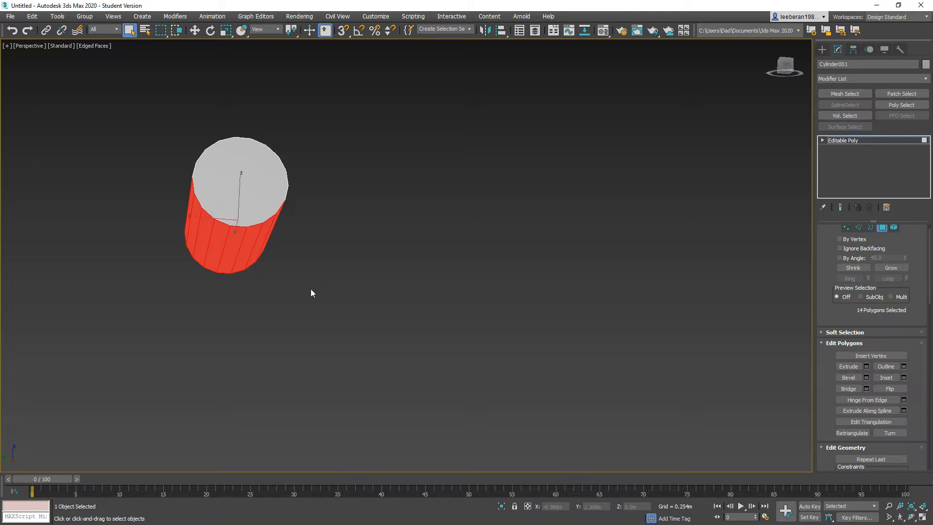
middle_click_drag(316, 287, 286, 311, "alt")
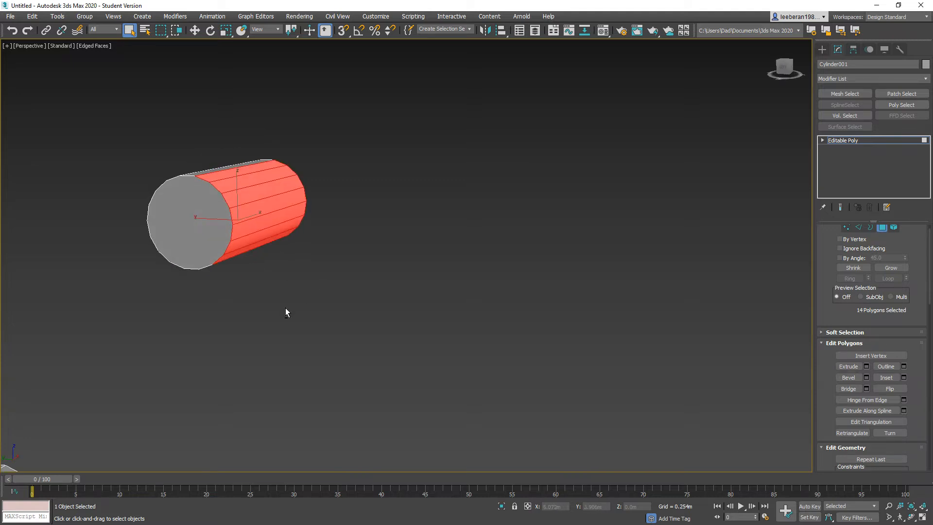
key("Delete")
scroll(312, 307, "down", 3)
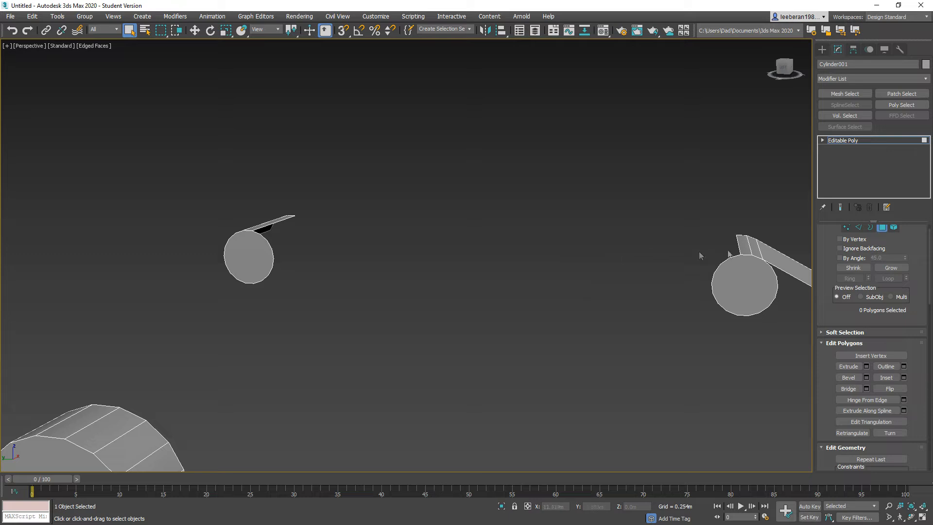
- Bridge the facing open edges of the two upper small cylinders' remaining side strips
left_click(858, 227)
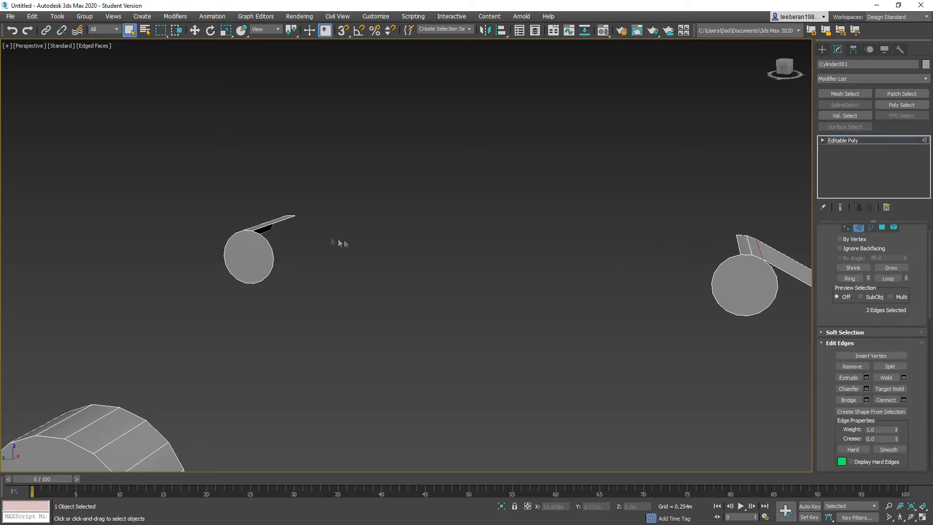
left_click(278, 221)
left_click(739, 248, "ctrl")
left_click(849, 400)
- Delete the end polygon of the second upper small cylinder's strip on the side facing the second large cylinder
left_click(882, 227)
middle_click_drag(372, 390, 502, 330)
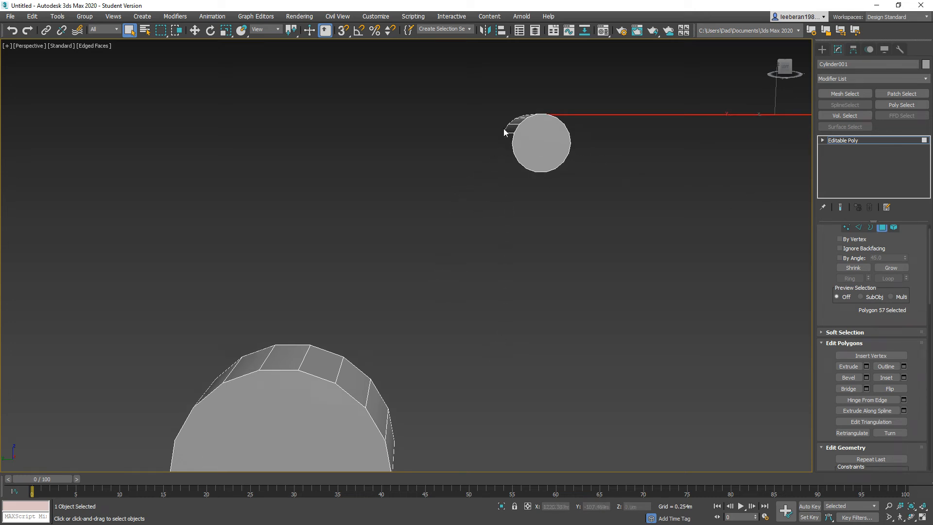
left_click(485, 180)
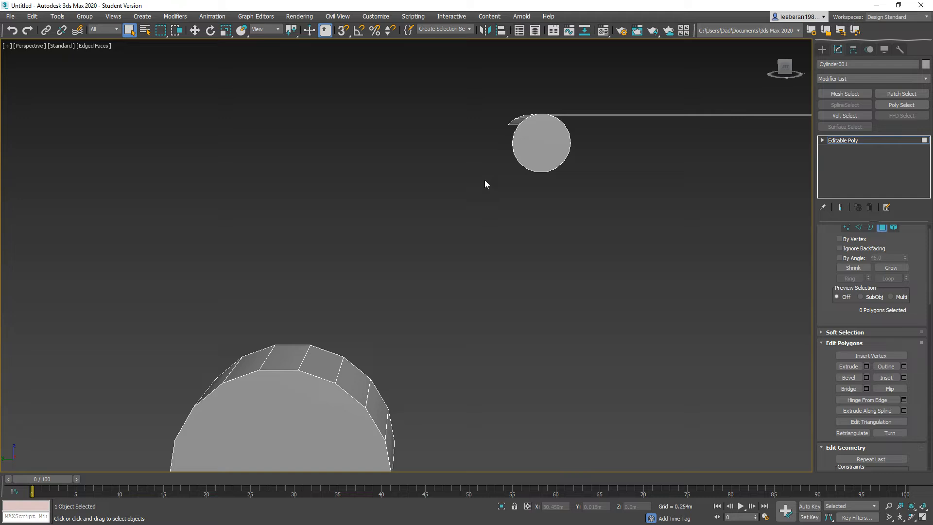
- Select ten adjacent side polygons on the second large cylinder, from its top around the inward-facing side to its underside
left_click(247, 366)
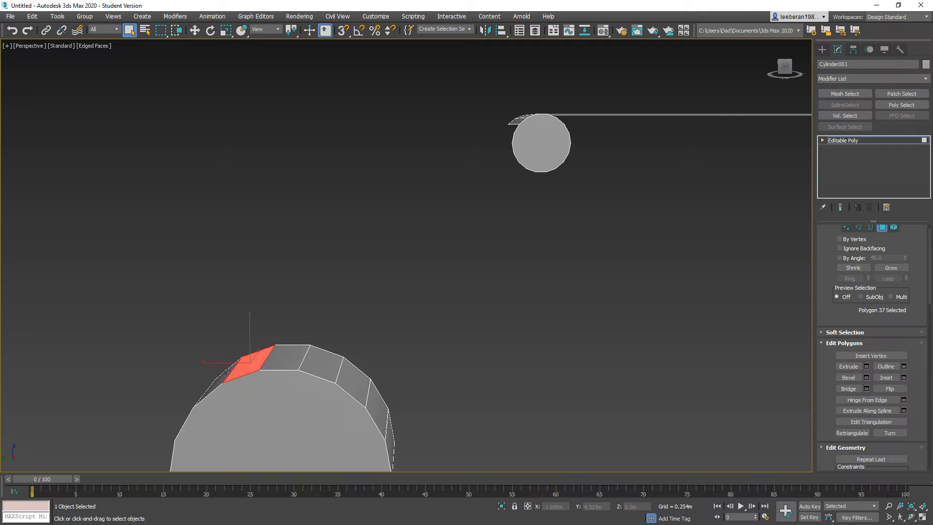
left_click(281, 358, "ctrl")
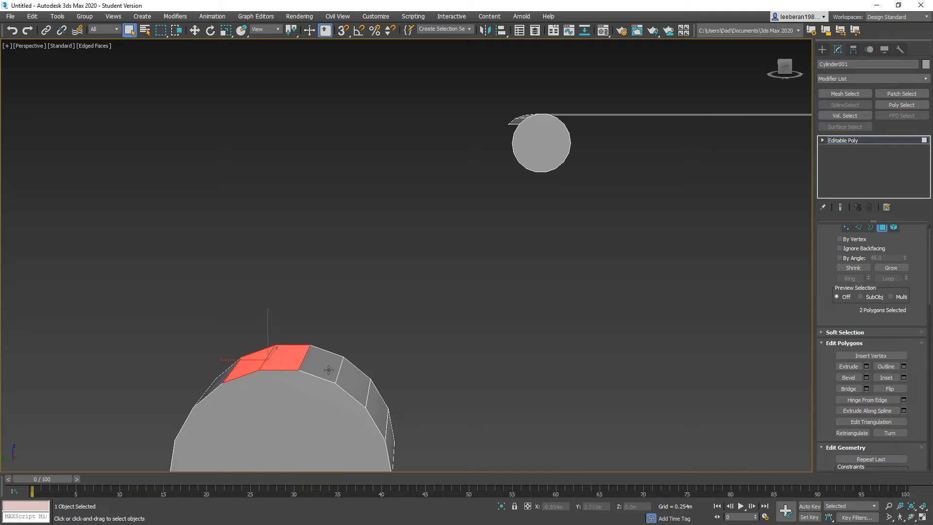
left_click(329, 369, "ctrl")
left_click(348, 385, "ctrl")
left_click(369, 400, "ctrl")
middle_click_drag(435, 434, 405, 328, "alt")
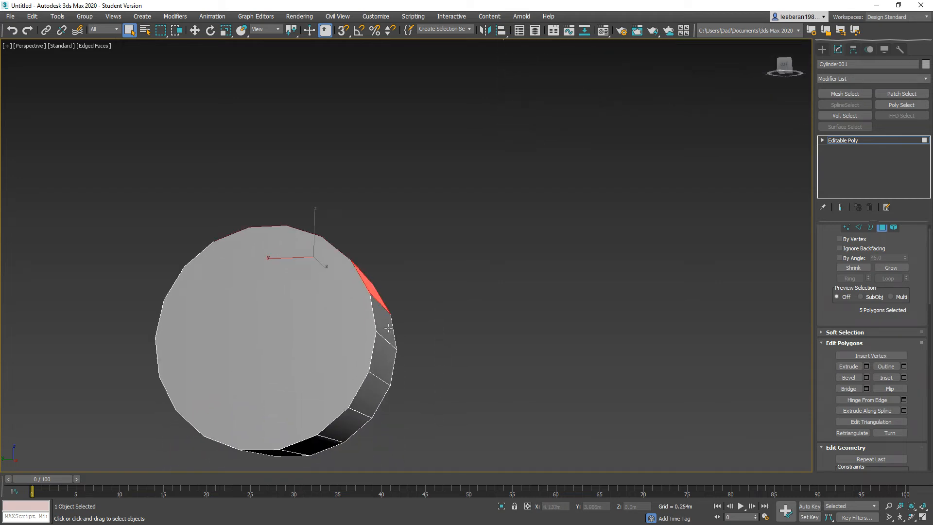
left_click(385, 329, "ctrl")
left_click(375, 366, "ctrl")
left_click(365, 396, "ctrl")
left_click(348, 421, "ctrl")
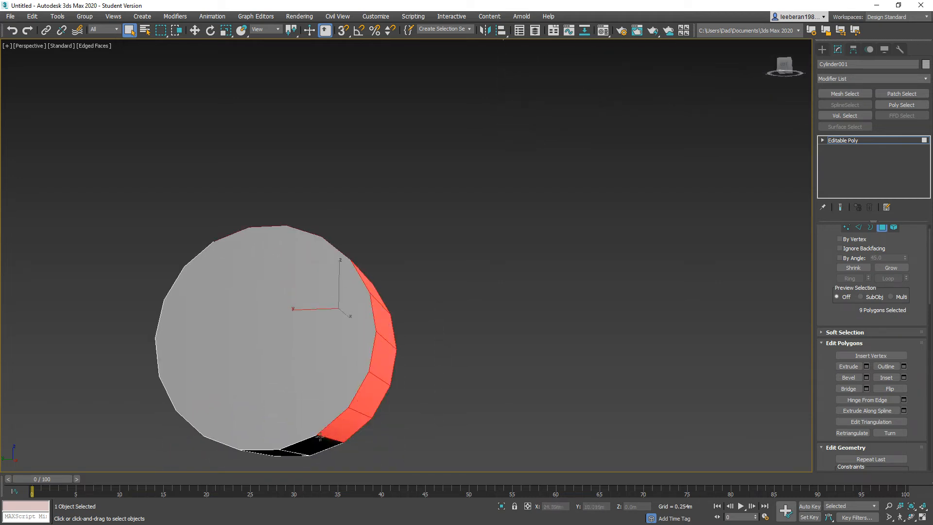
left_click(313, 444, "ctrl")
middle_click_drag(327, 460, 311, 455, "alt")
middle_click_drag(537, 380, 504, 392)
scroll(504, 393, "down", 3)
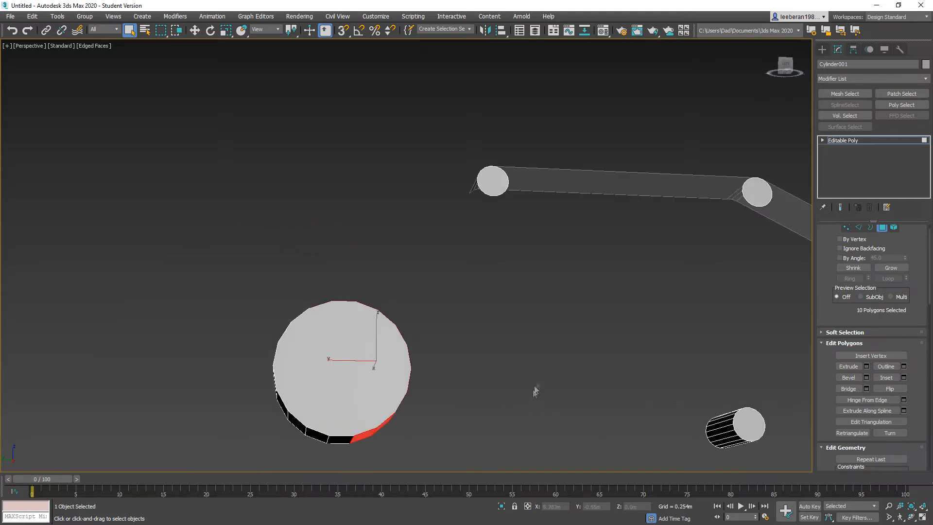
- Add fifteen side polygons of the lower small cylinder to the selection, leaving out three at its bottom, and delete all selected polygons
middle_click_drag(550, 340, 510, 379, "alt")
scroll(511, 376, "up", 3)
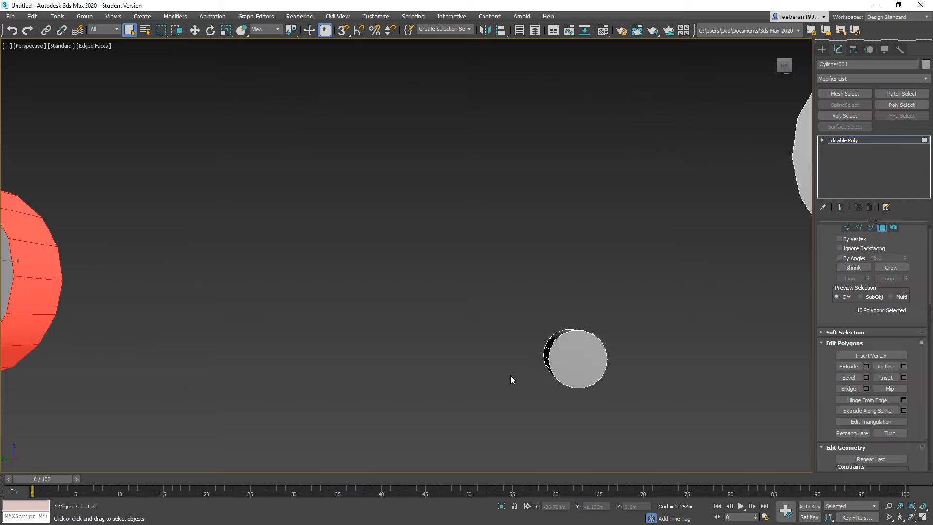
scroll(512, 381, "up", 3)
middle_click_drag(541, 404, 543, 389, "alt")
left_click(598, 357, "ctrl")
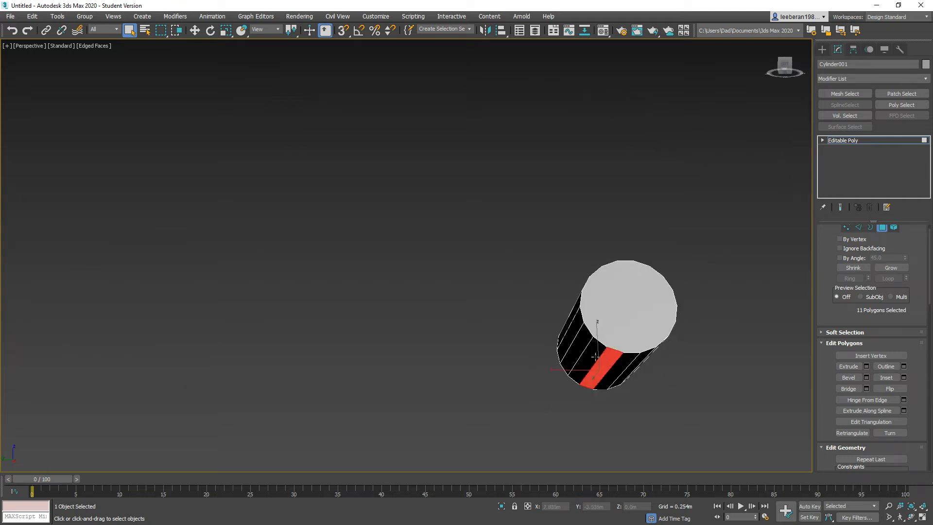
left_click(592, 358, "ctrl")
left_click(580, 352, "ctrl")
left_click(571, 333, "ctrl")
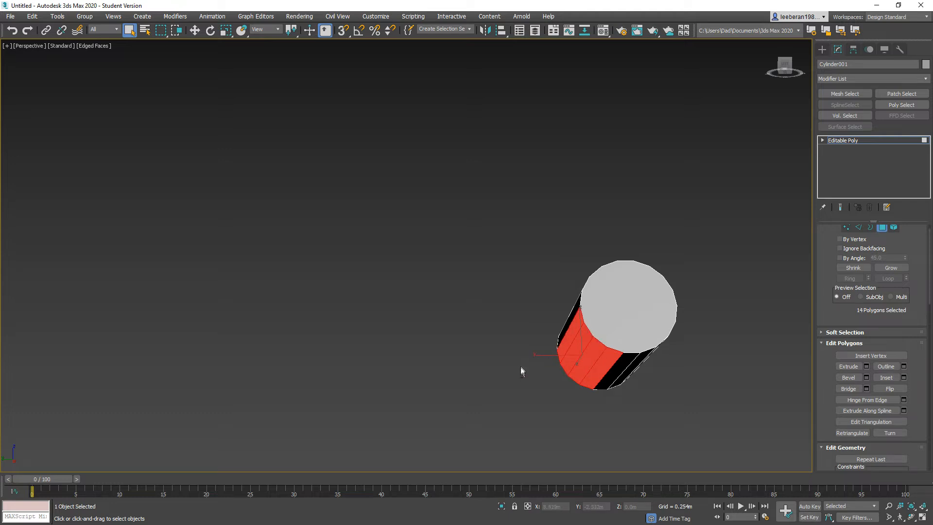
middle_click_drag(520, 365, 528, 409, "alt")
left_click(553, 316, "ctrl")
left_click(557, 306, "ctrl")
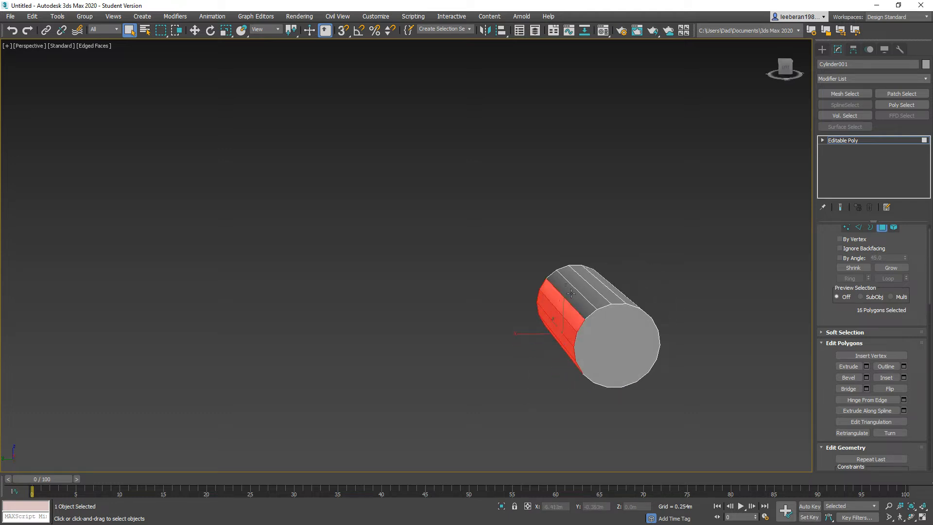
left_click(572, 293, "ctrl")
left_click(582, 286, "ctrl")
left_click(589, 287, "ctrl")
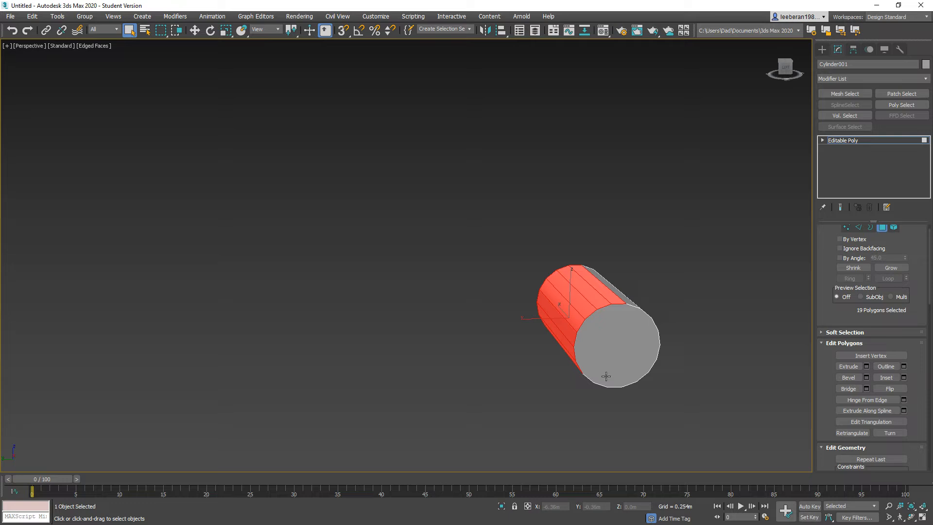
middle_click_drag(605, 377, 588, 369, "alt")
middle_click_drag(610, 415, 704, 231, "alt")
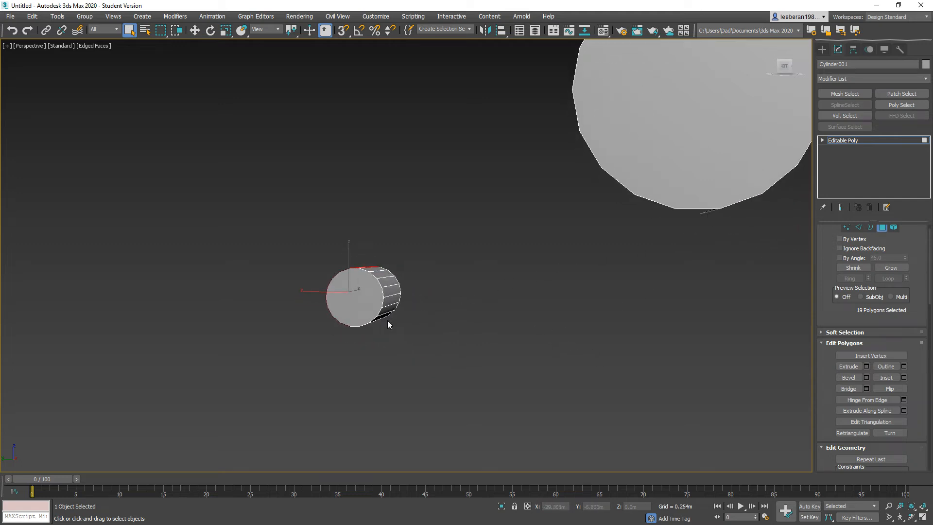
middle_click_drag(389, 321, 397, 312, "alt")
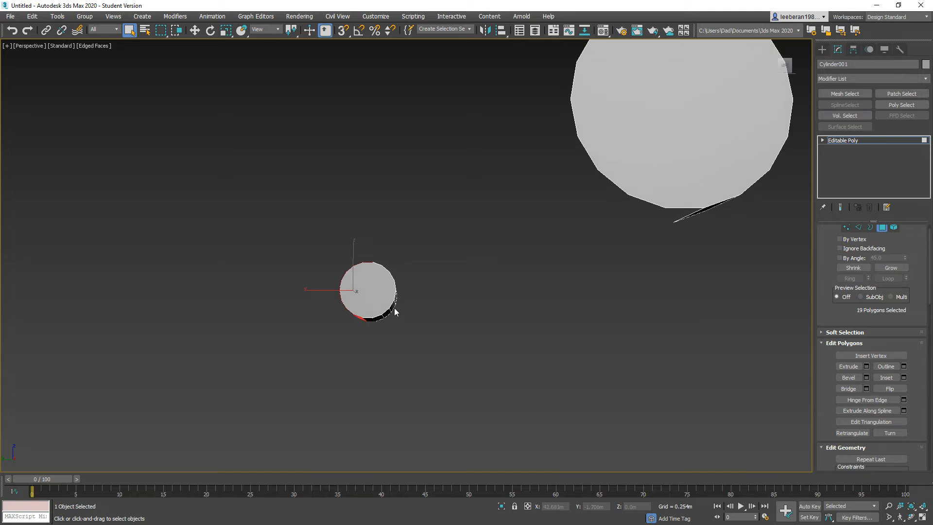
mouse_move(415, 316)
middle_mouse_down("alt")
mouse_move(436, 327)
mouse_move(412, 315)
middle_mouse_up("alt")
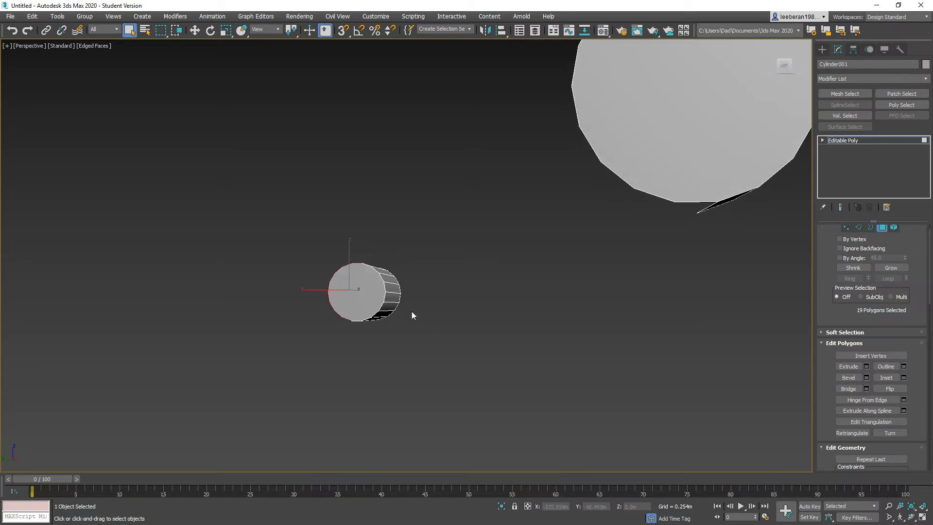
left_click(393, 307, "ctrl")
left_click(398, 295, "ctrl")
left_click(396, 289, "ctrl")
left_click(390, 279, "ctrl")
middle_click_drag(471, 300, 476, 327, "alt")
left_click(385, 274, "ctrl")
left_click(376, 271, "ctrl")
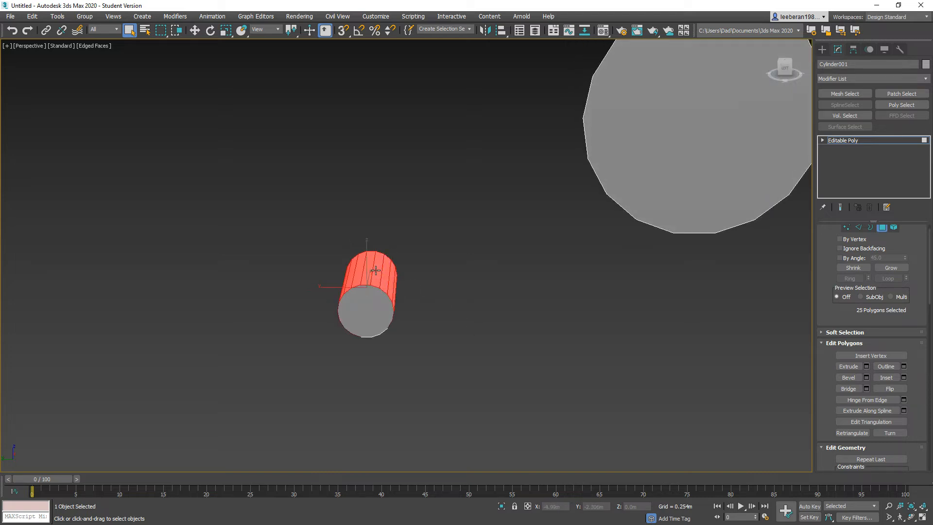
key("Delete")
- Try to bridge the original large cylinder's lower open edge to the nearest open edge of the lower small cylinder's strip
middle_click_drag(447, 342, 438, 309, "alt")
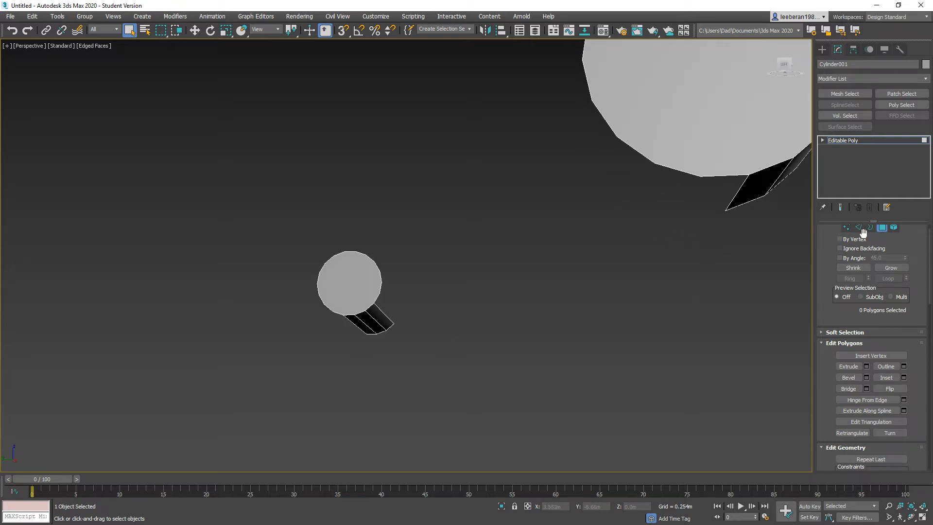
left_click(859, 228)
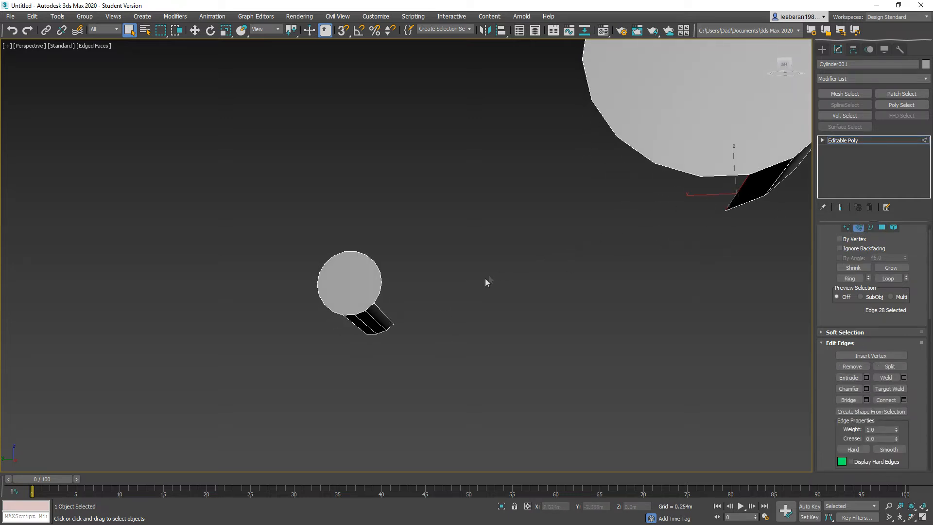
left_click(387, 315, "ctrl")
left_click(848, 401)
middle_click_drag(496, 375, 506, 385, "alt")
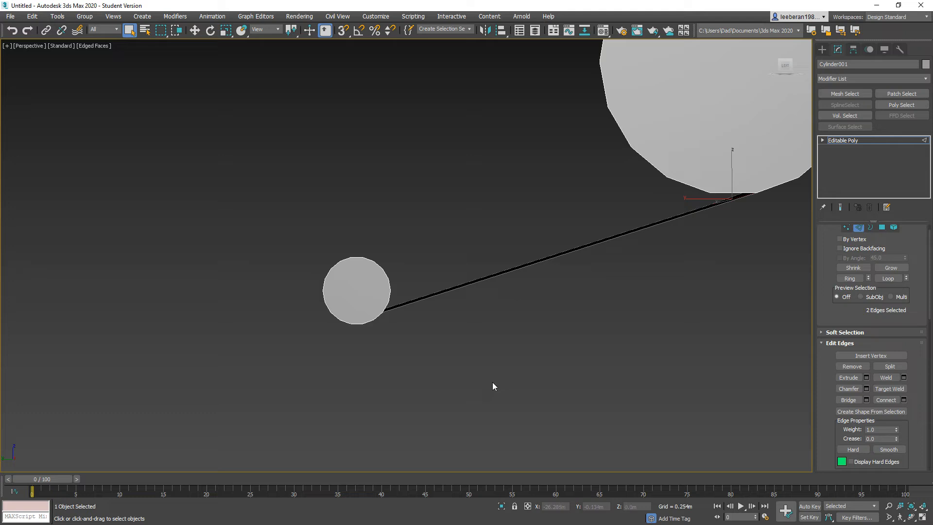
- Undo the bridge to the lower small cylinder while keeping its fifteen side polygons deleted
middle_click_drag(491, 378, 490, 367, "alt")
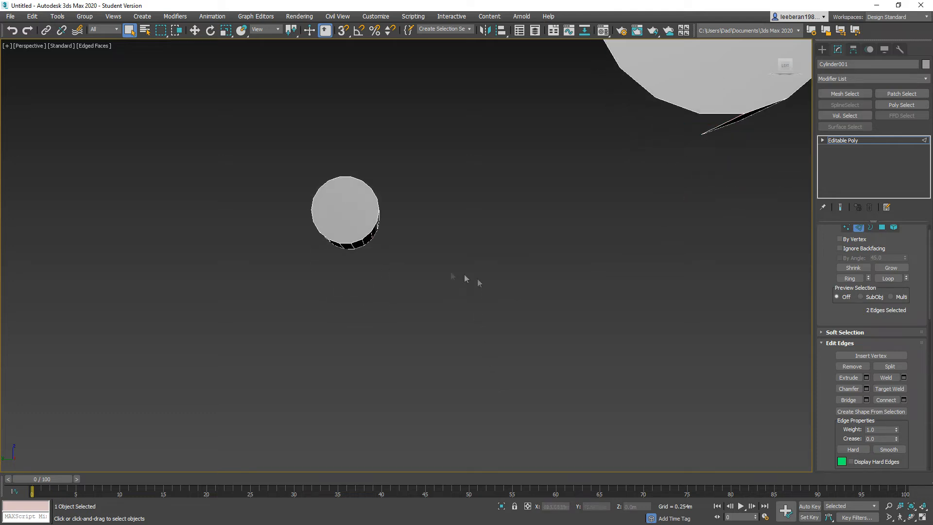
mouse_move(427, 275)
middle_mouse_down("alt")
mouse_move(414, 286)
mouse_move(420, 280)
middle_mouse_up("alt")
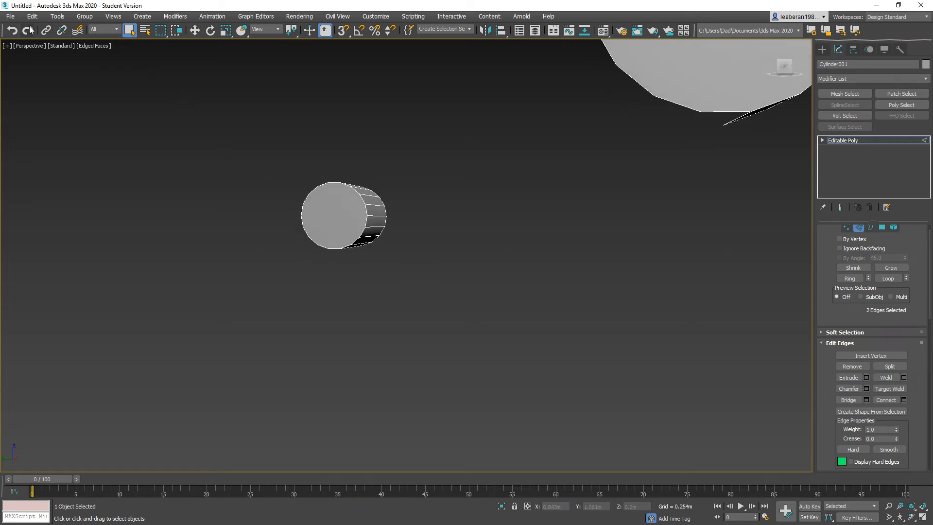
left_click(13, 31)
middle_click_drag(245, 237, 246, 230, "alt")
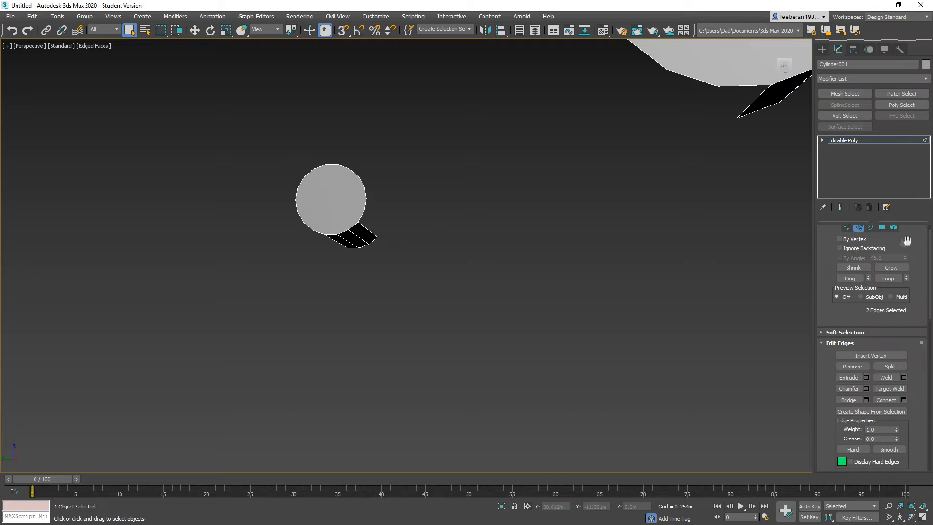
- Delete the end polygon of the lower small cylinder's strip nearest the original large cylinder, leaving two polygons at its bottom
left_click(882, 227)
left_click(370, 234)
key("Delete")
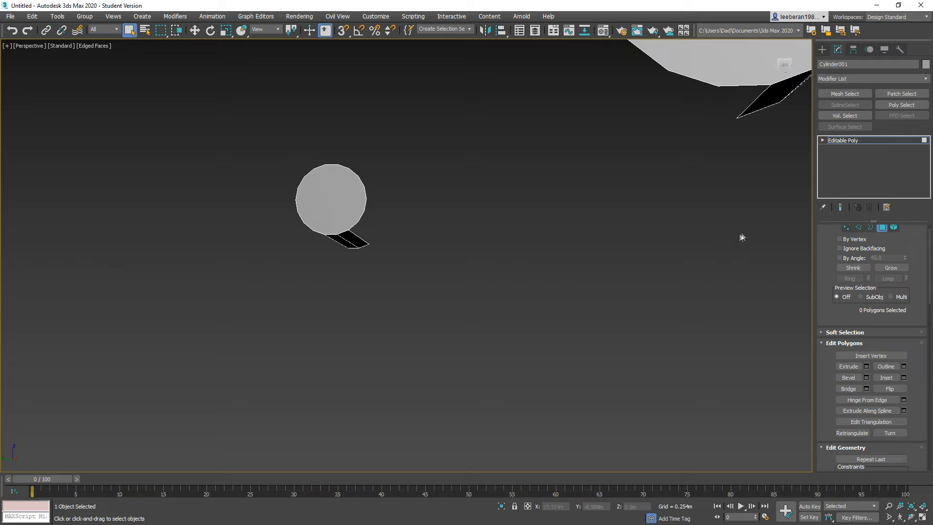
- Bridge the original large cylinder's lower open edge to the nearest open edge of the lower small cylinder's strip
left_click(859, 227)
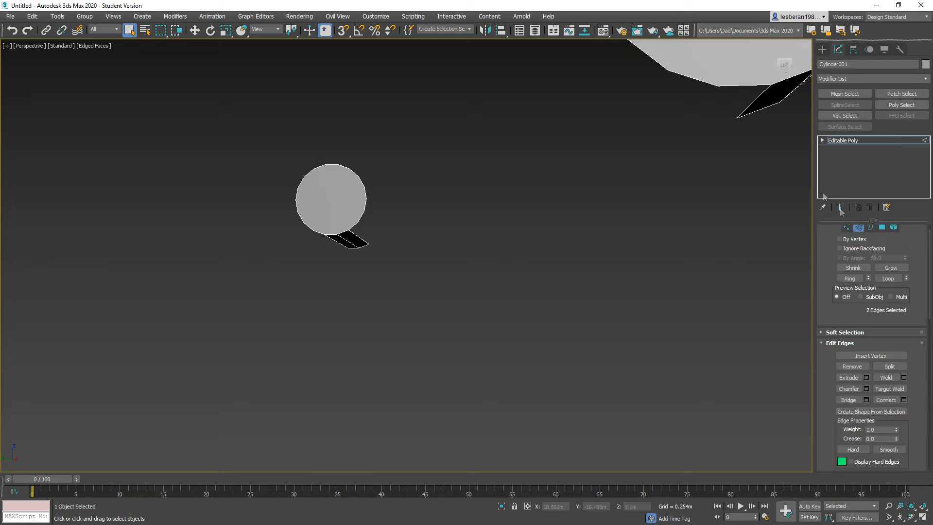
left_click(751, 103)
left_click(361, 236, "ctrl")
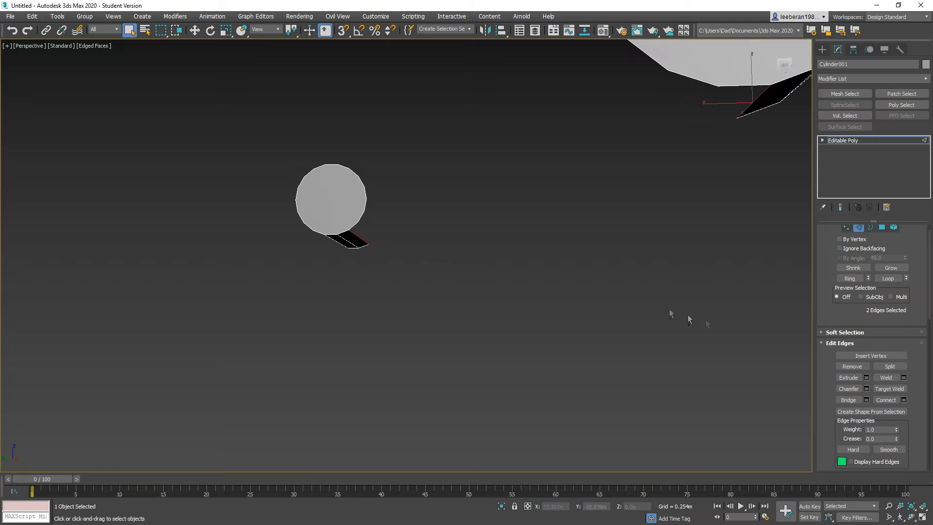
left_click(848, 400)
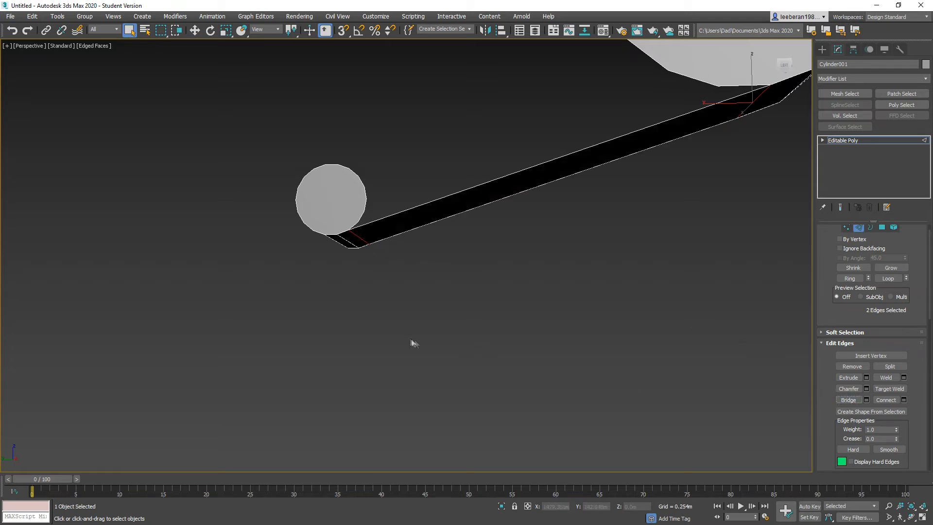
- Bridge the other open edge of the lower small cylinder's strip to the second large cylinder's lower open edge
middle_click_drag(423, 344, 417, 337, "alt")
middle_click_drag(373, 306, 544, 303)
left_click(519, 230)
middle_click_drag(185, 264, 498, 273)
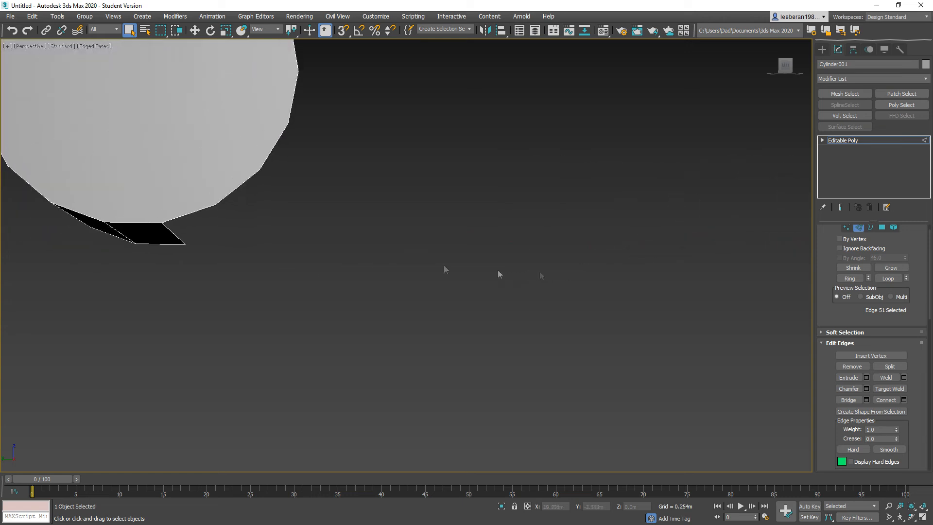
left_click(174, 234, "ctrl")
left_click(849, 400)
- Bridge the second large cylinder's upper open edge to the open edge of the nearest upper small cylinder's strip, closing the track loop
middle_click_drag(446, 267, 454, 325)
scroll(454, 325, "down", 2)
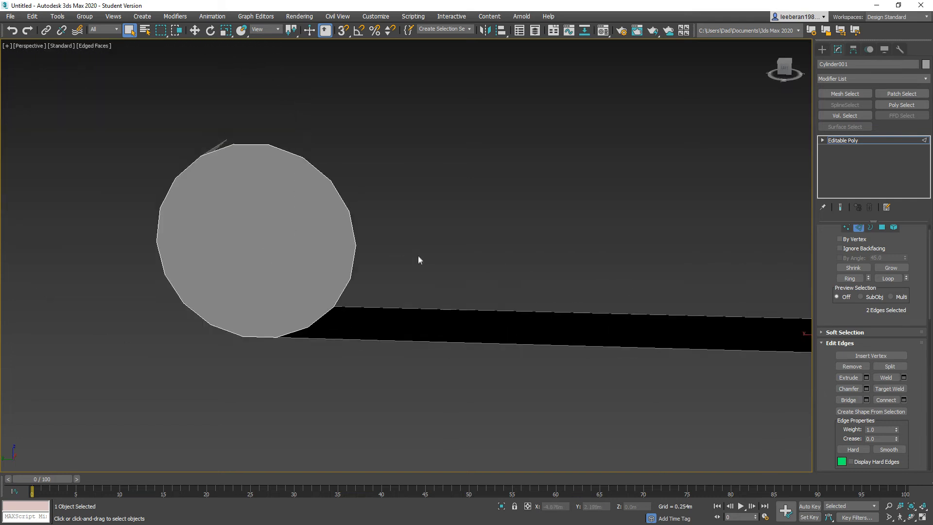
middle_click_drag(419, 256, 450, 257, "alt")
scroll(436, 260, "down", 3)
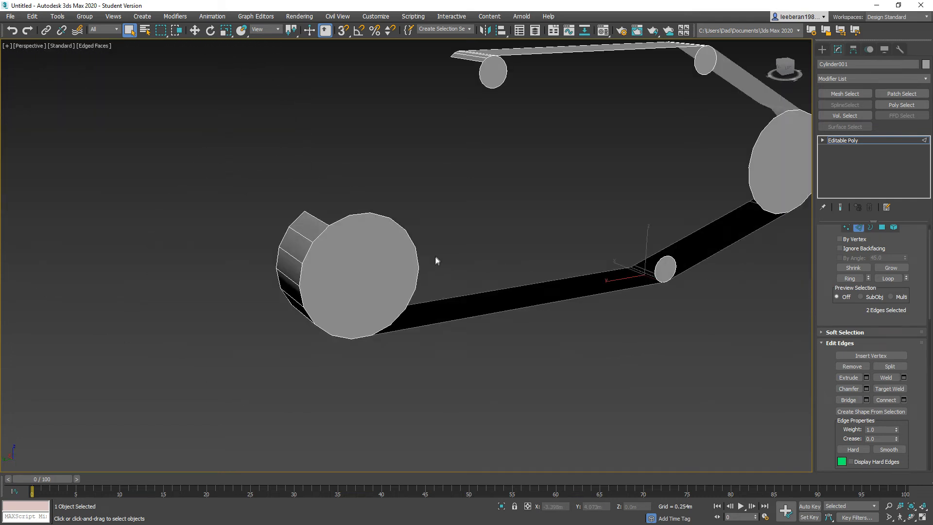
left_click(456, 55)
left_click(310, 214, "ctrl")
middle_click_drag(485, 212, 463, 225)
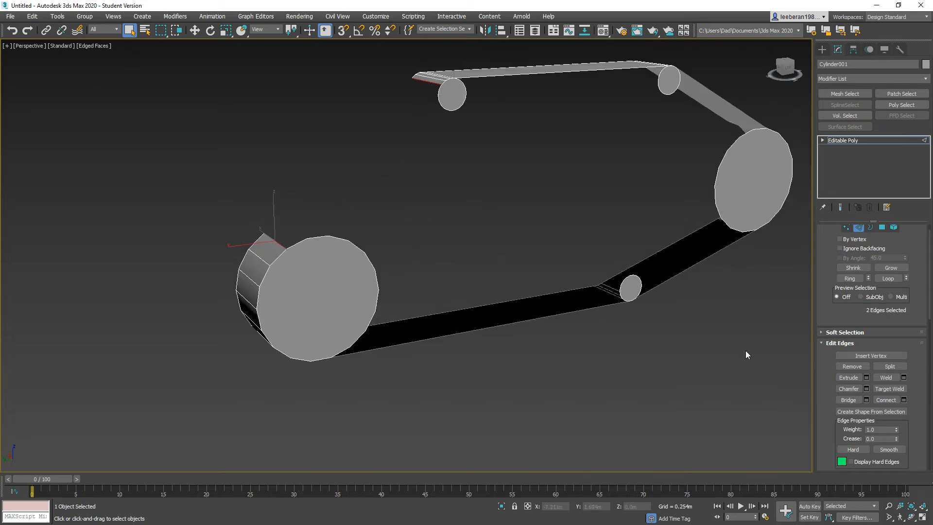
left_click(848, 400)
- Try capping the open border on the cylinder-face side of the track, and undo the cap
scroll(542, 267, "up", 4)
middle_click_drag(593, 267, 535, 255)
scroll(481, 253, "down", 3)
left_click(870, 227)
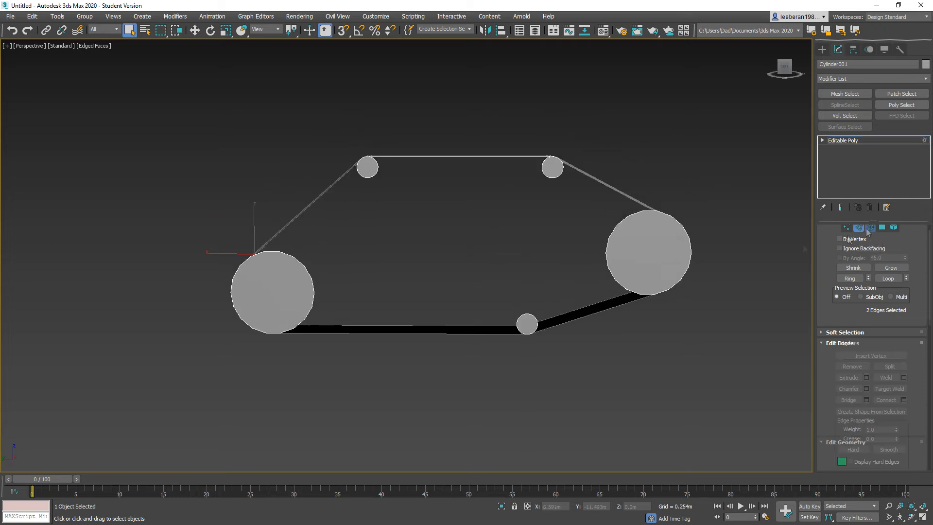
middle_click_drag(437, 219, 316, 288, "alt")
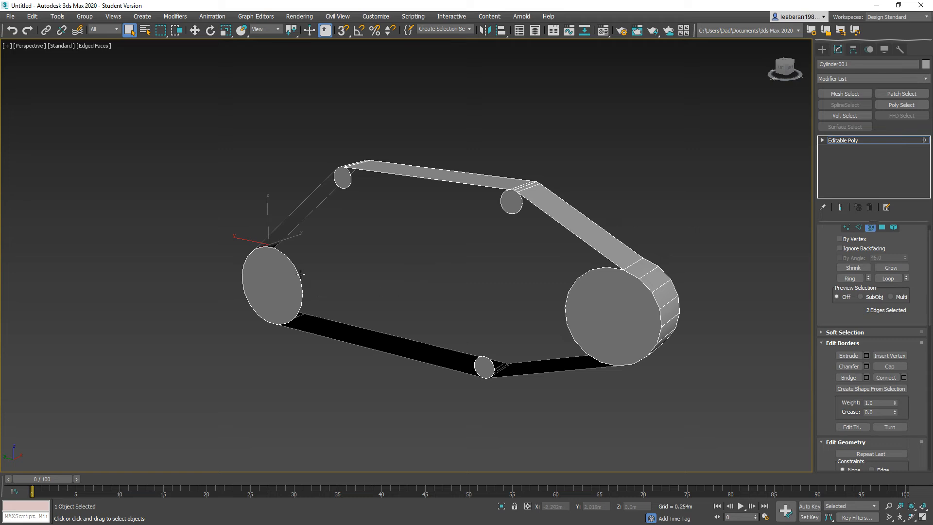
left_click(300, 275)
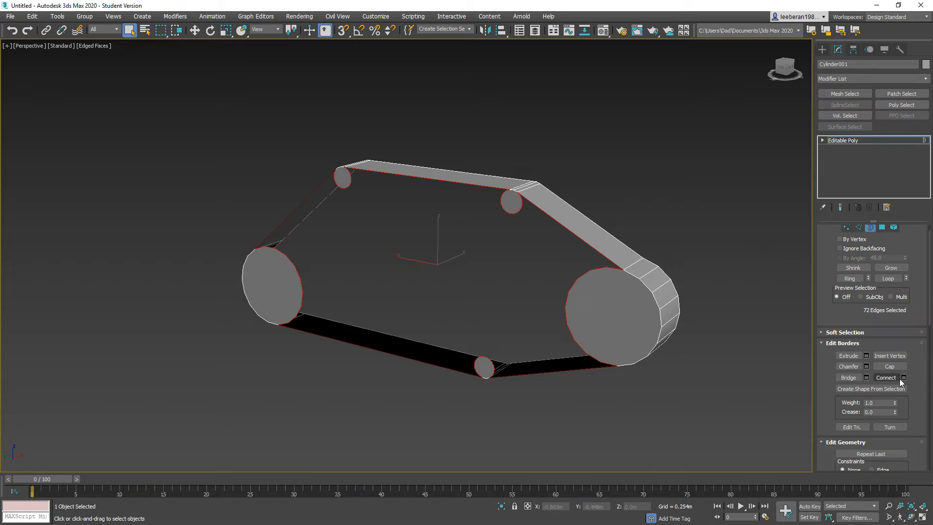
left_click(898, 366)
middle_click_drag(471, 258, 504, 255, "alt")
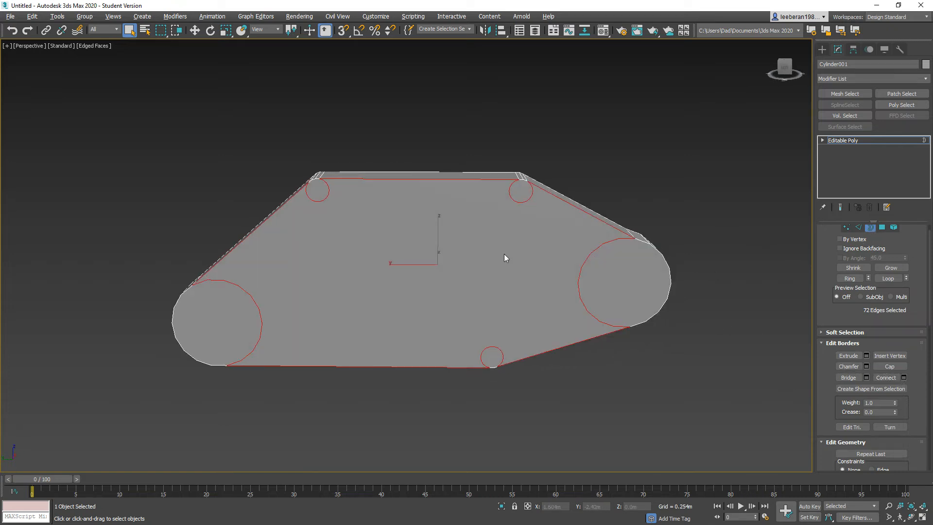
middle_click_drag(392, 311, 350, 330, "alt")
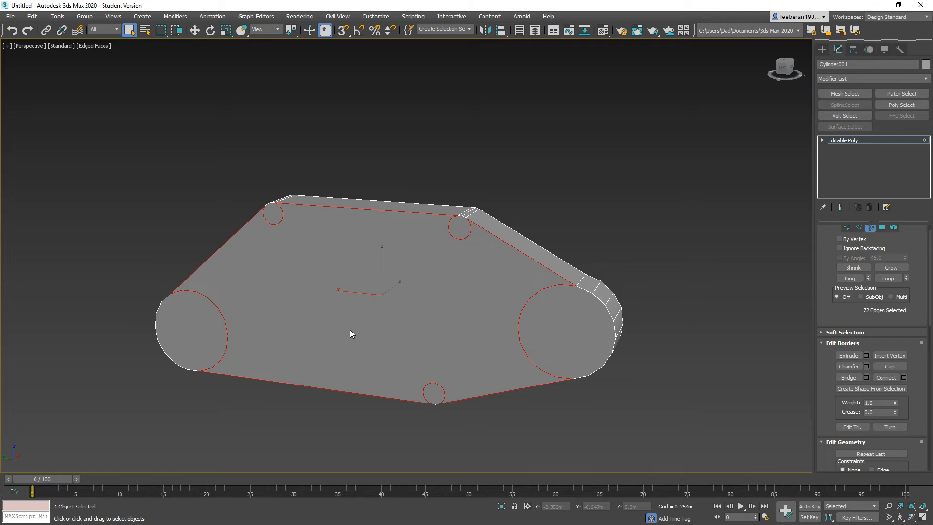
key("ctrl+z")
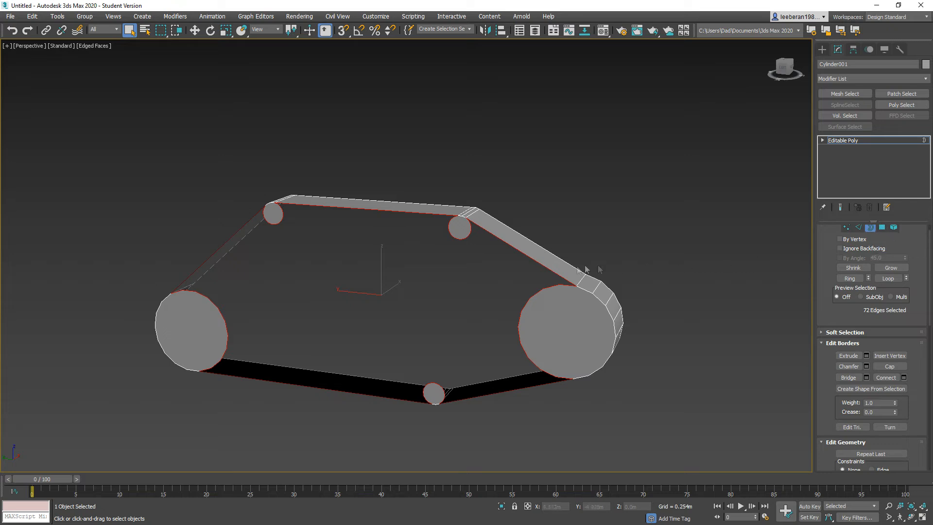
left_click(547, 258)
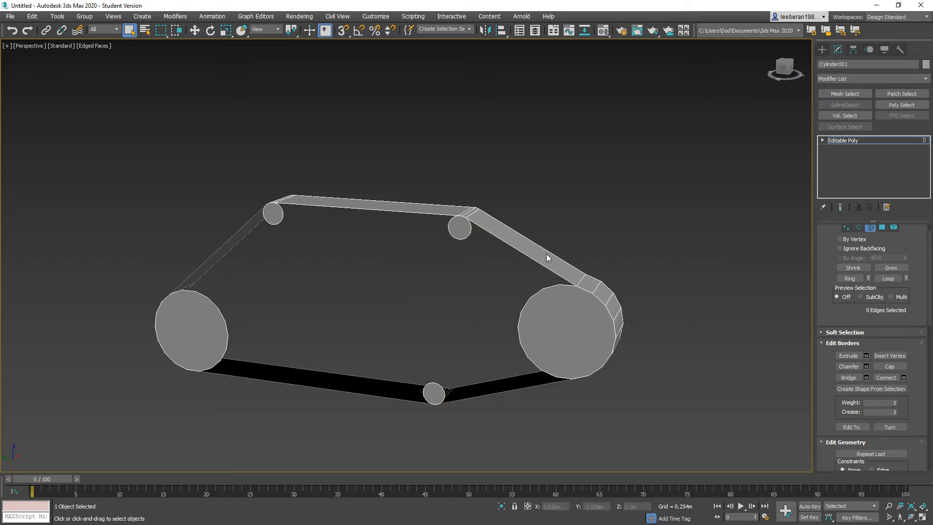
- Delete the bridge polygon between the original large cylinder and its upper small cylinder, plus the large cylinder's adjoining end polygon
left_click(882, 227)
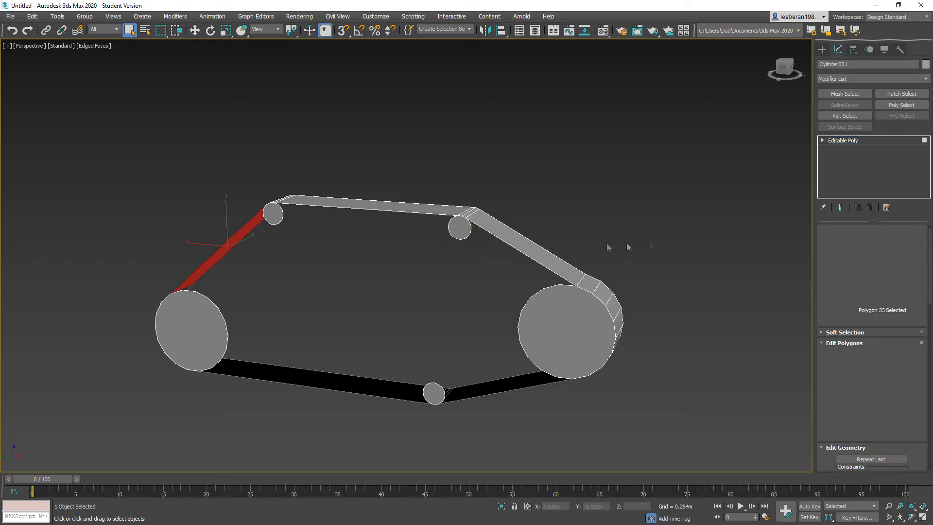
left_click(542, 252)
key("Delete")
left_click(587, 284)
key("Delete")
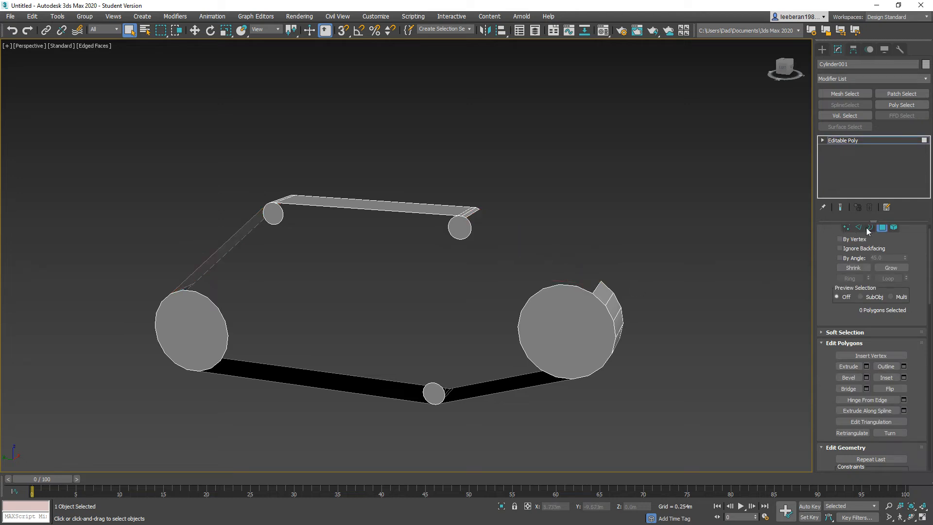
- Bridge the original large cylinder's new upper open edge to the open edge of the nearest upper small cylinder's strip
left_click(599, 286)
left_click(469, 213, "ctrl")
left_click(859, 227)
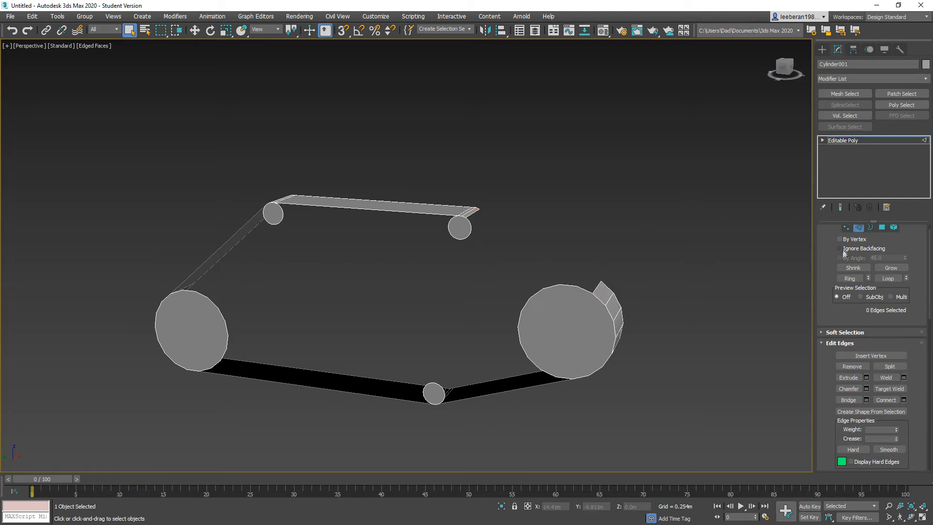
left_click(600, 289)
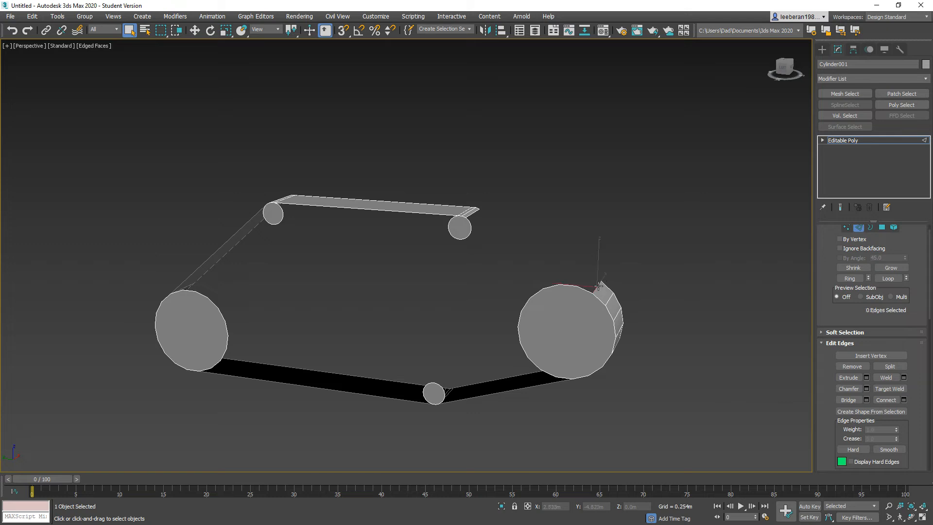
left_click(474, 213, "ctrl")
left_click(856, 399)
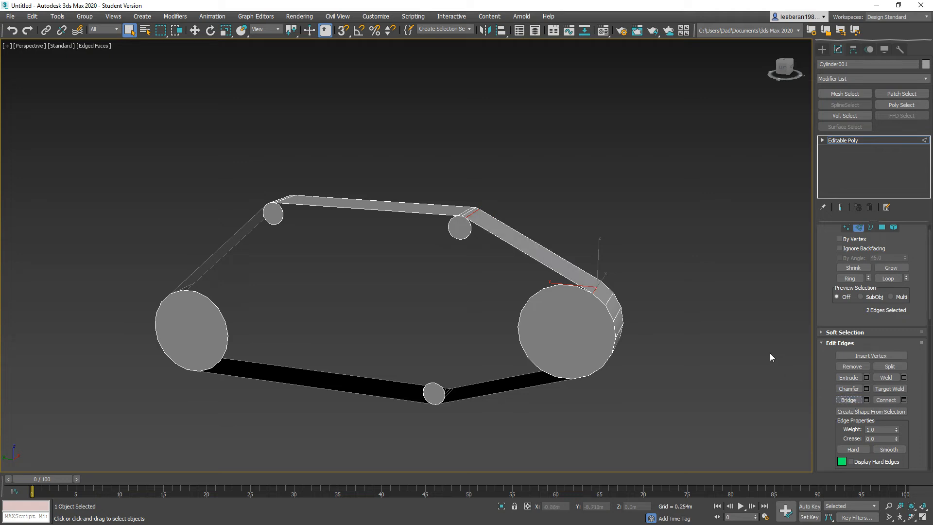
- Cap the open border on the cylinder-face side of the track and clear the selection
left_click(871, 227)
left_click(516, 248)
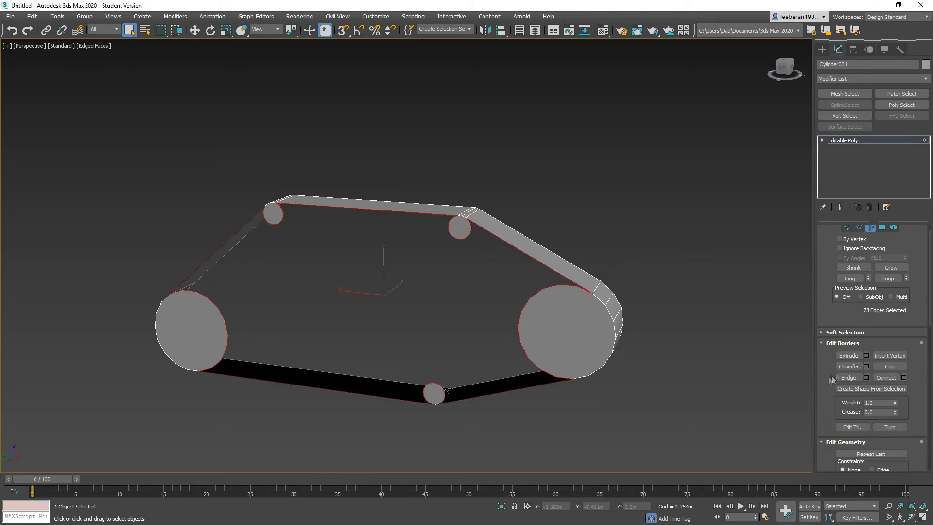
left_click(890, 366)
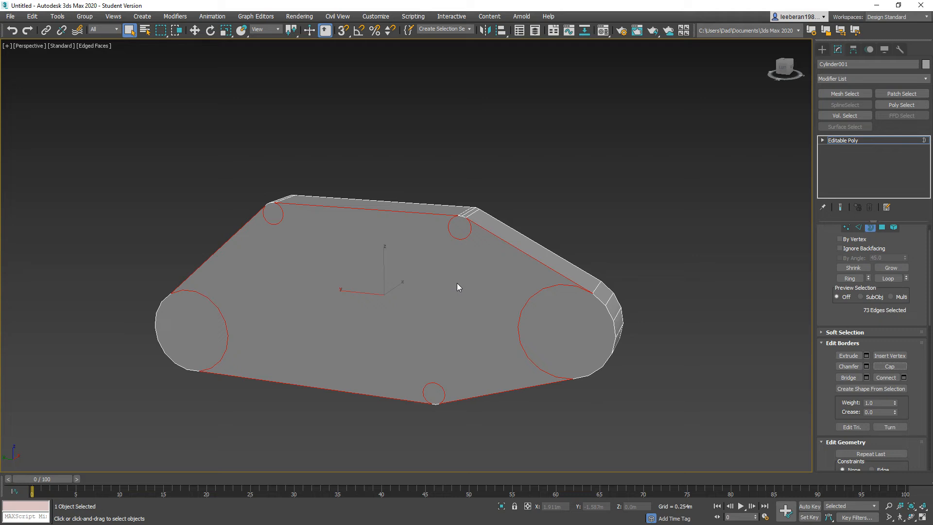
left_click(363, 287)
middle_click_drag(364, 293, 379, 291, "alt")
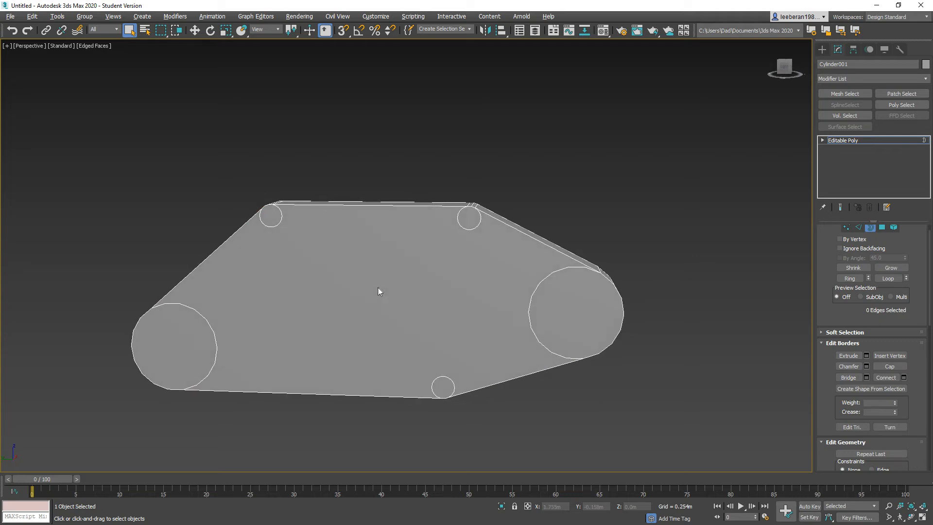
- Select the open border on the track's uncapped side and move it about -0.688 m along X to narrow the track
middle_click_drag(438, 327, 407, 329, "alt")
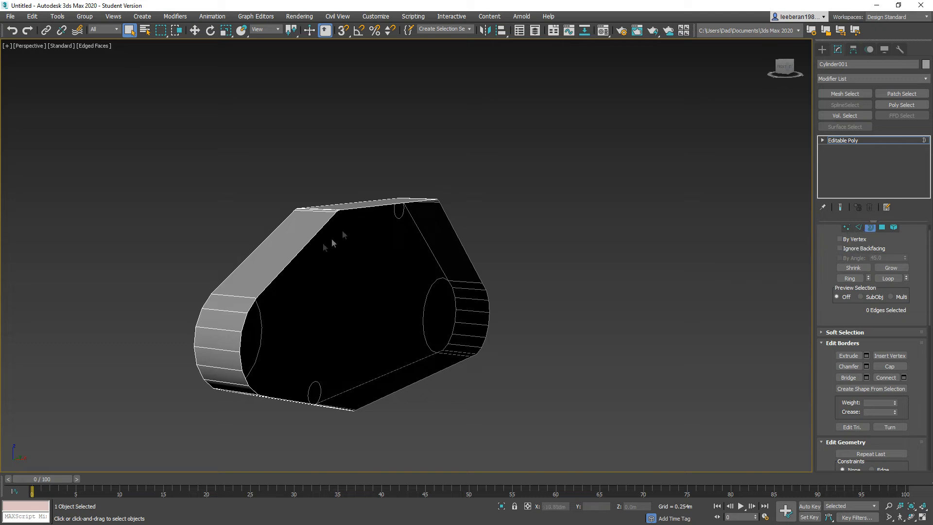
left_click(284, 267)
middle_click_drag(327, 292, 353, 299, "alt")
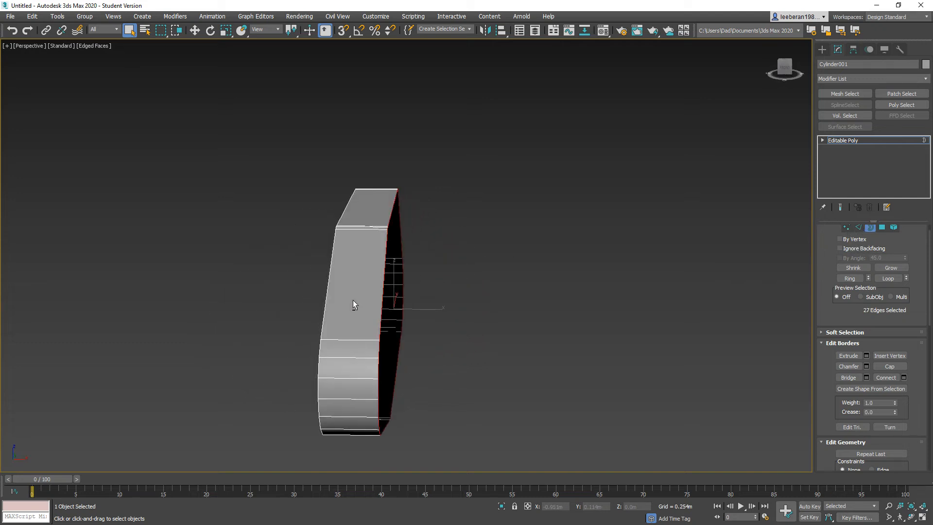
left_click(194, 30)
left_click_drag(427, 308, 396, 307)
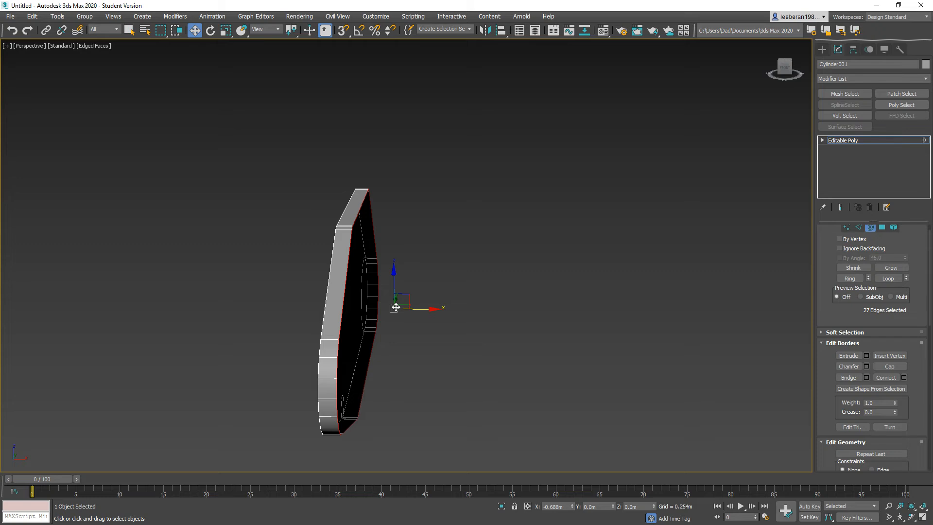
left_click_drag(396, 307, 396, 308)
- Extrude the open border inward into a narrow flat rim by uniformly scaling a copy of it
left_click(227, 30)
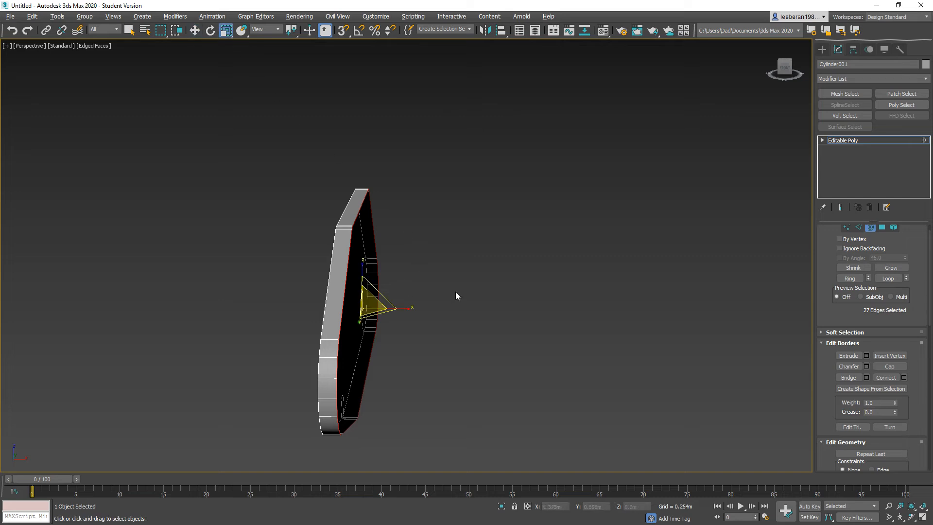
middle_click_drag(456, 296, 438, 289, "alt")
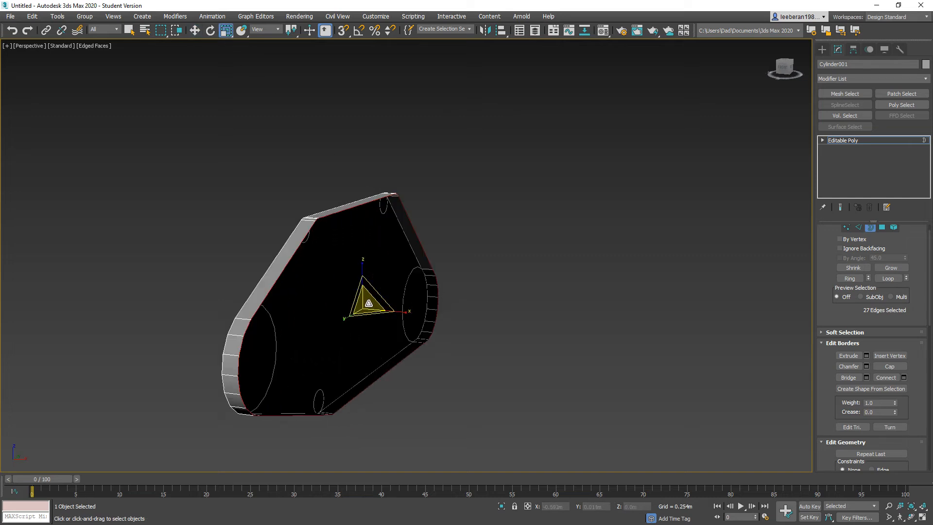
left_click_drag(369, 303, 368, 309)
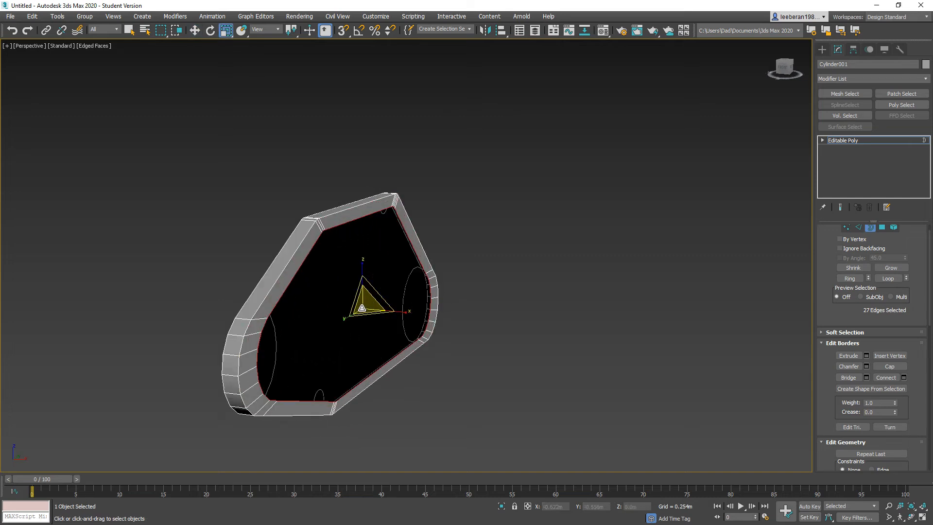
- Extrude the rim's inner border outward along X into a new wall, ending at about X -0.223 m
left_click(194, 30)
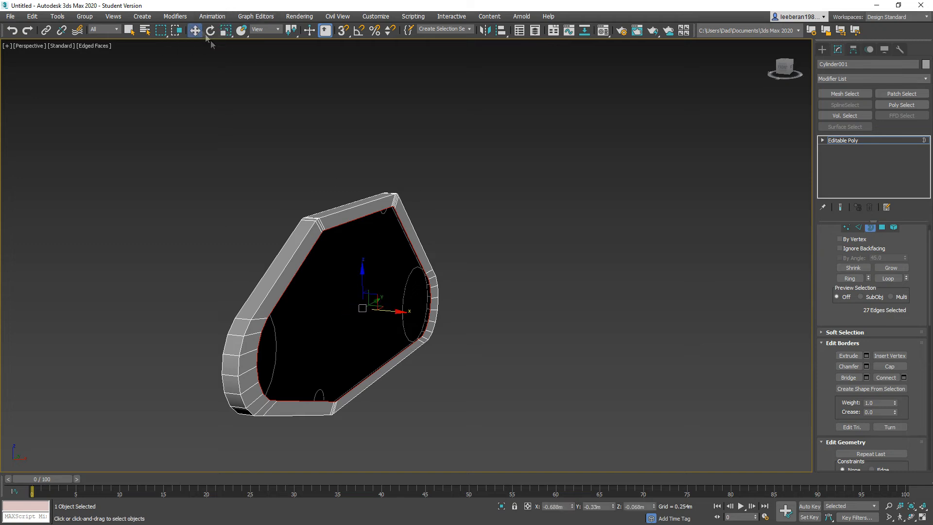
middle_click_drag(398, 311, 382, 318, "alt")
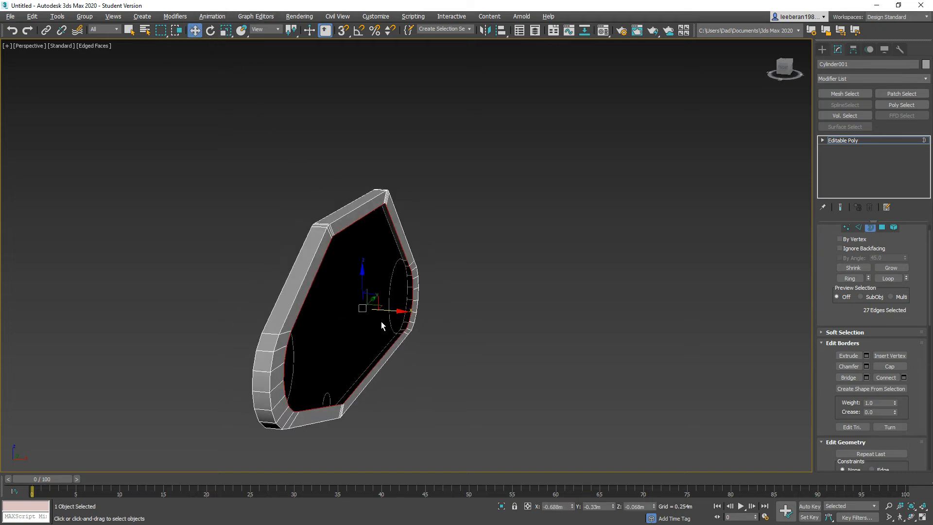
left_click_drag(387, 312, 403, 314, "shift")
left_click_drag(408, 315, 417, 316)
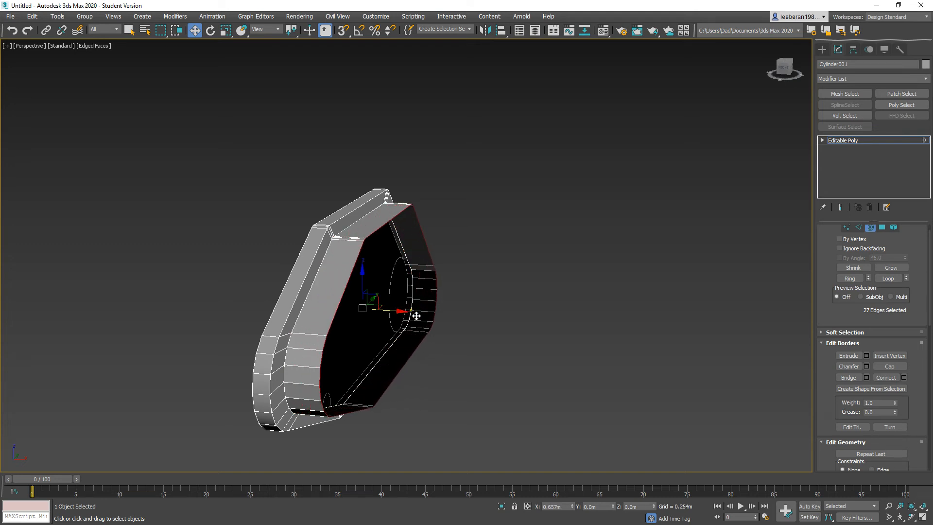
middle_click_drag(265, 256, 277, 262, "alt")
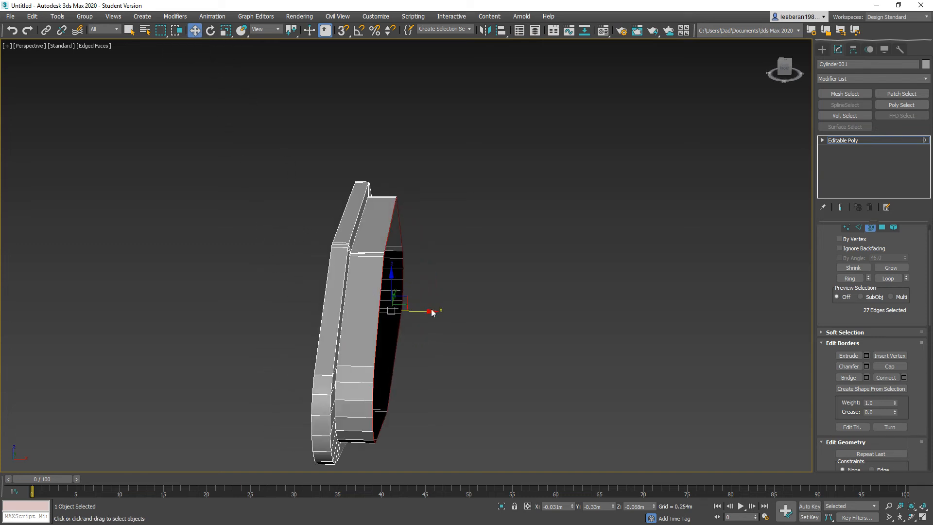
left_click_drag(432, 313, 423, 312)
- Leave border editing and mirror the track half along X as a copy with an offset of about -0.433 m
middle_click_drag(442, 224, 451, 225, "alt")
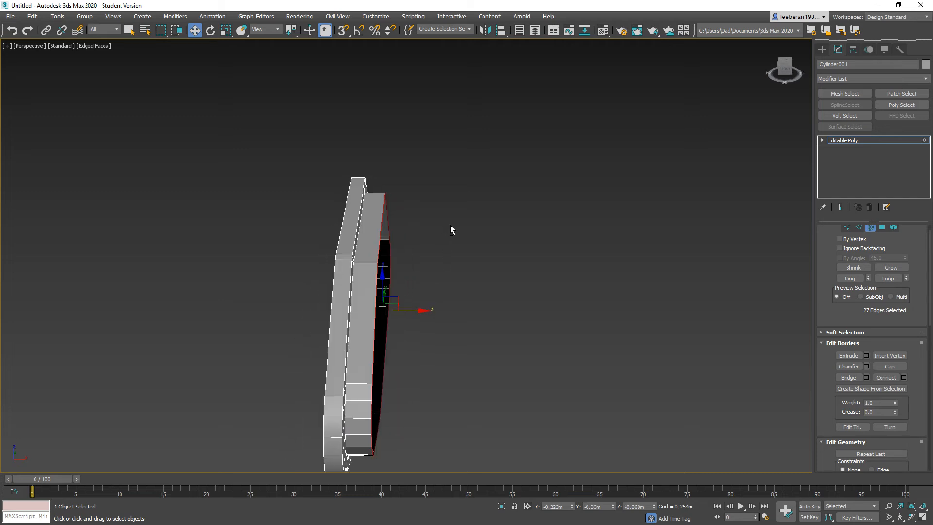
left_click(871, 227)
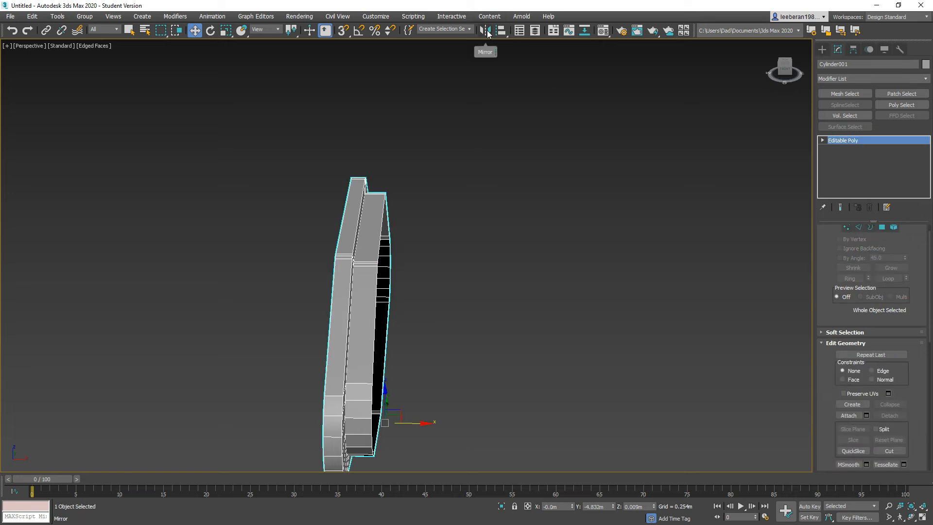
left_click(486, 31)
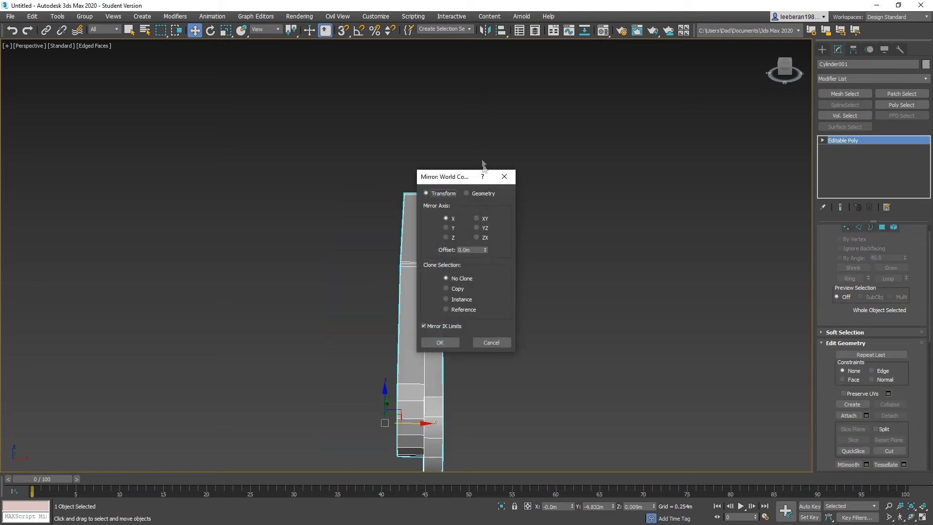
left_click(446, 290)
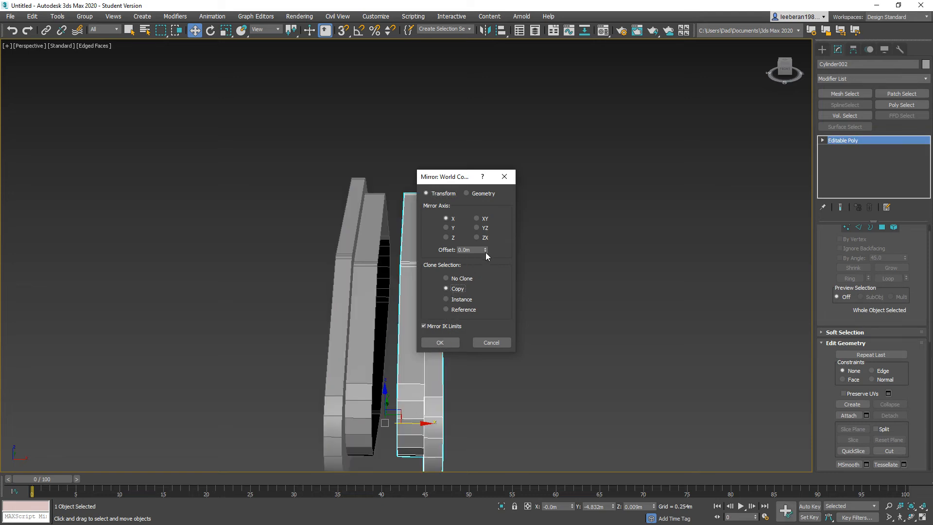
left_click_drag(485, 251, 523, 512)
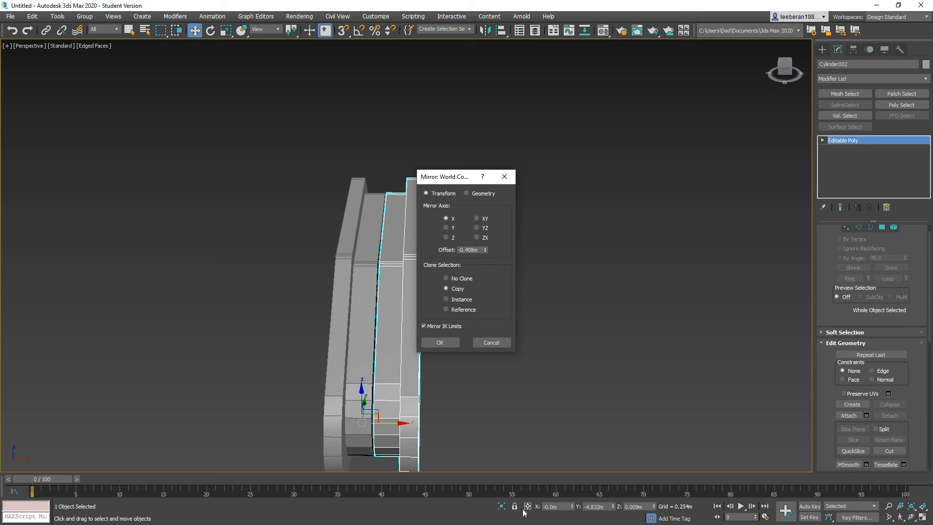
left_click(485, 251)
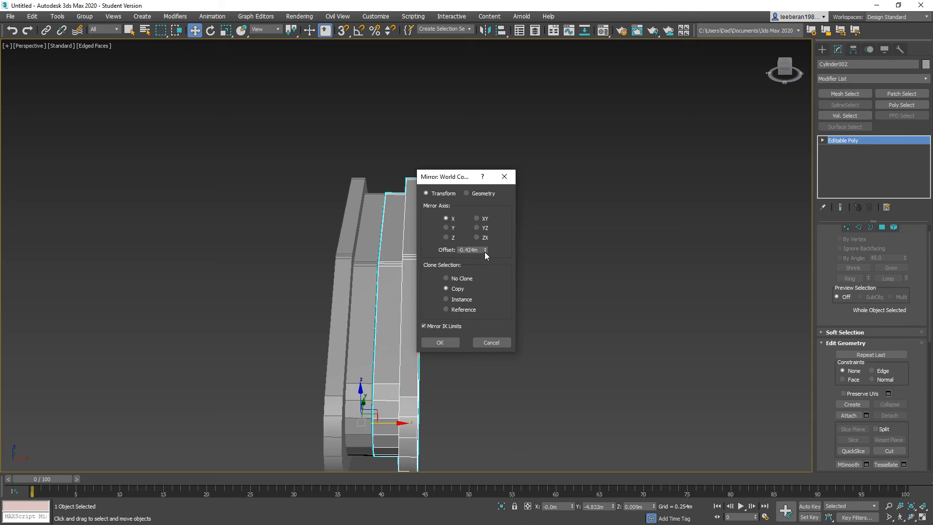
left_click(485, 252)
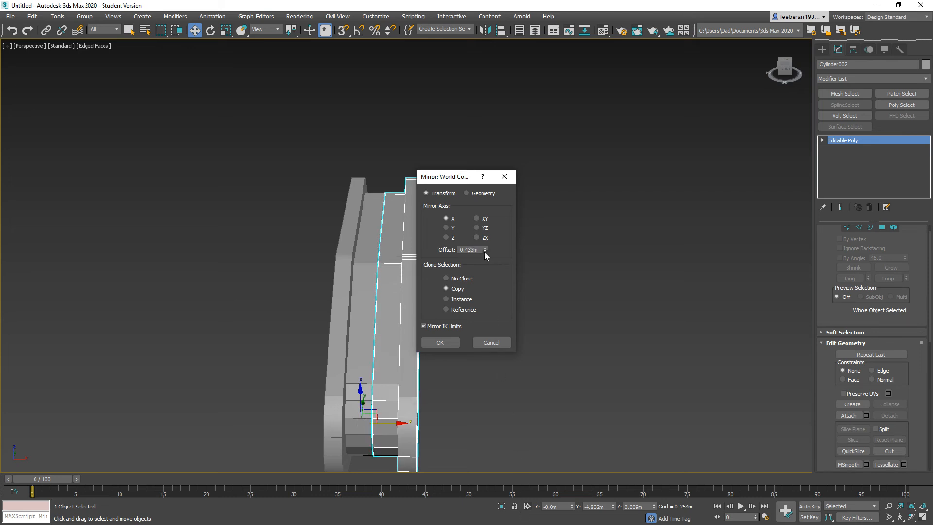
left_click(453, 341)
middle_click_drag(453, 340, 467, 294, "alt")
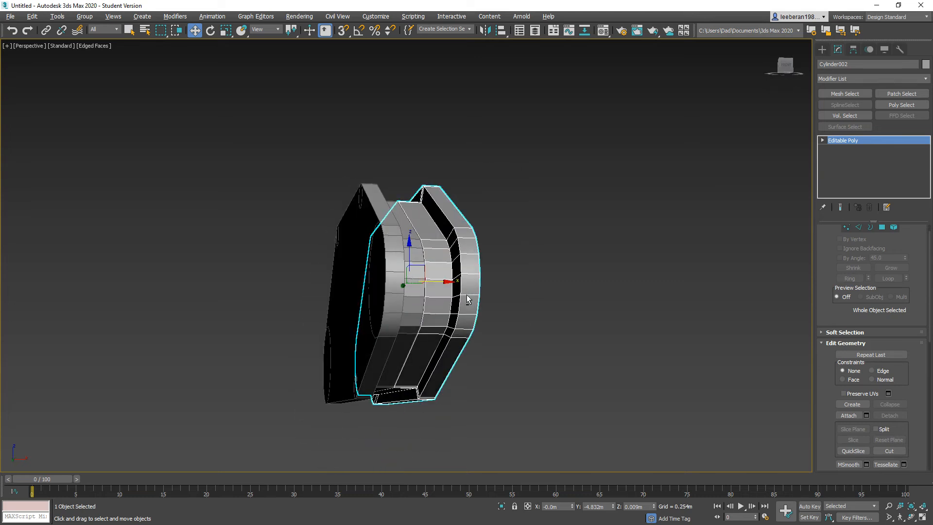
- Select the original track half and attach the mirrored copy to it
middle_click_drag(558, 218, 564, 245, "alt")
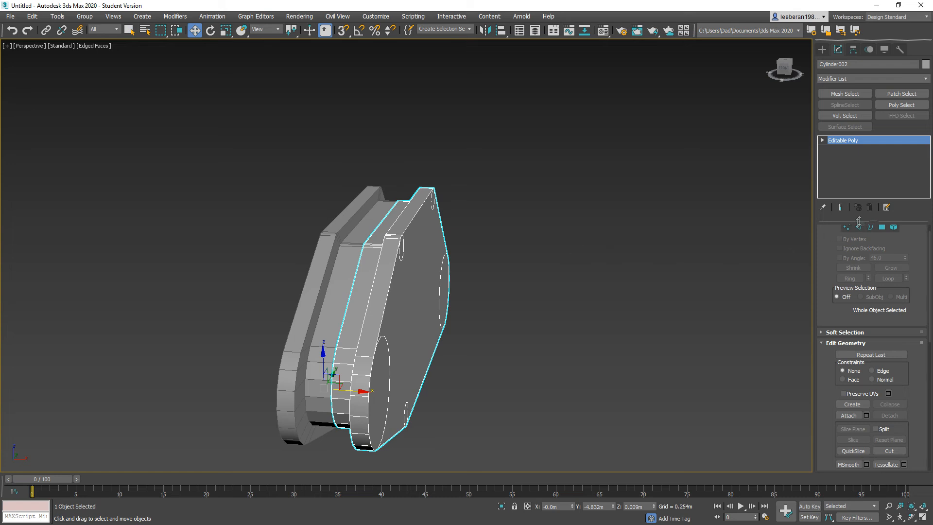
left_click(336, 285)
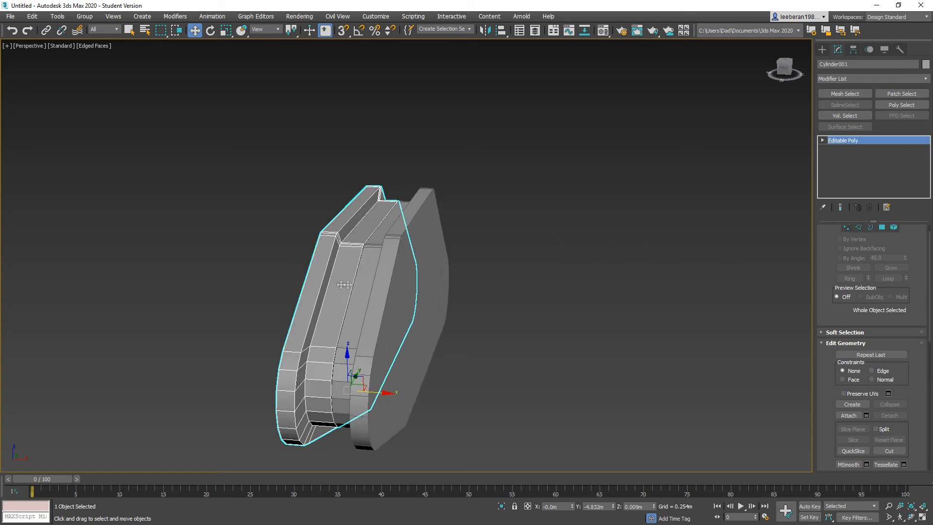
left_click(851, 416)
left_click(428, 292)
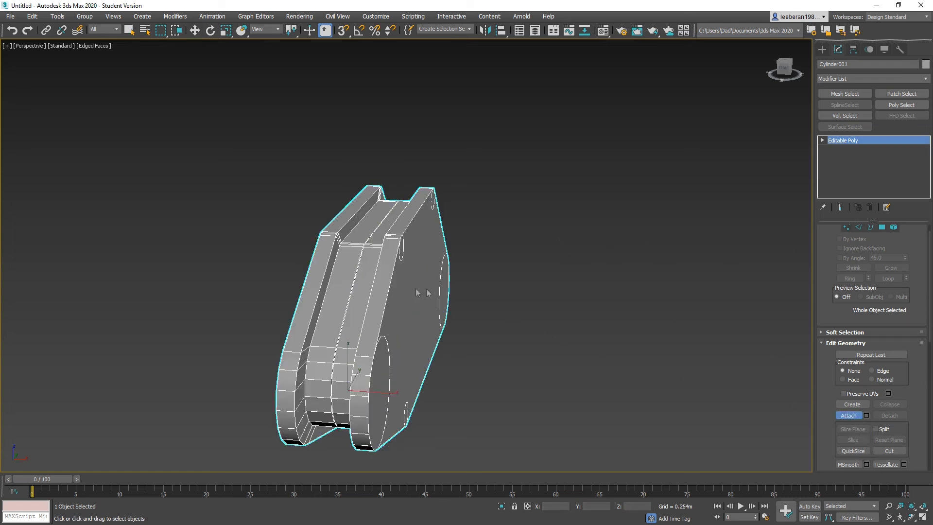
- Select all vertices along the central seam between the two attached halves
left_click(847, 227)
middle_click_drag(564, 265, 572, 275, "alt")
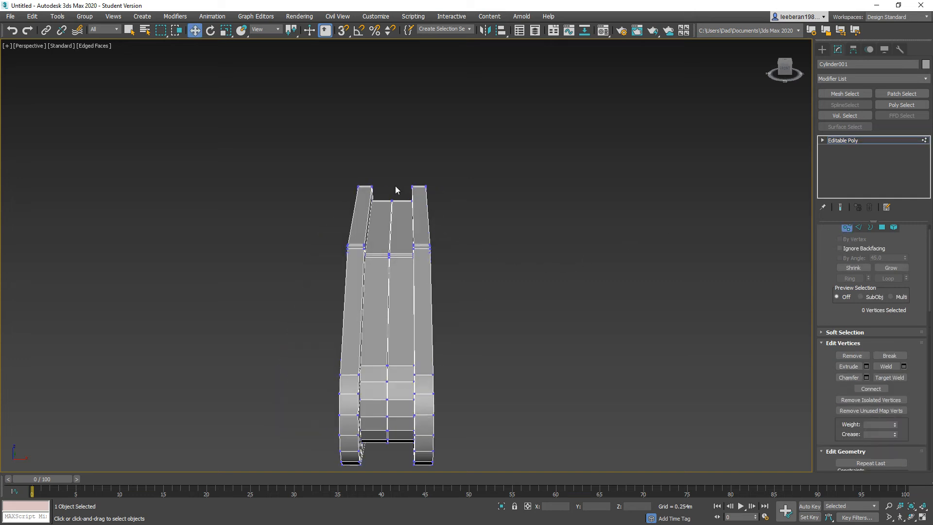
middle_click_drag(429, 217, 428, 150)
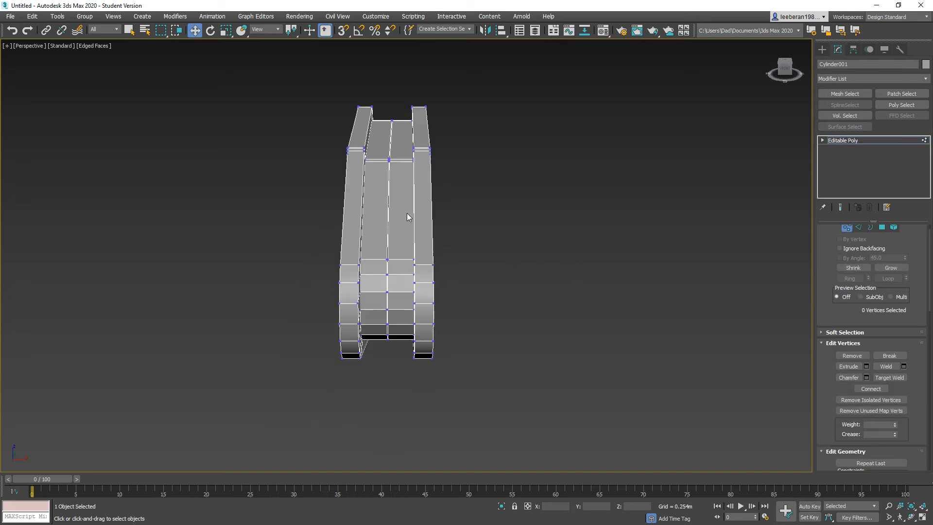
scroll(406, 213, "up", 5)
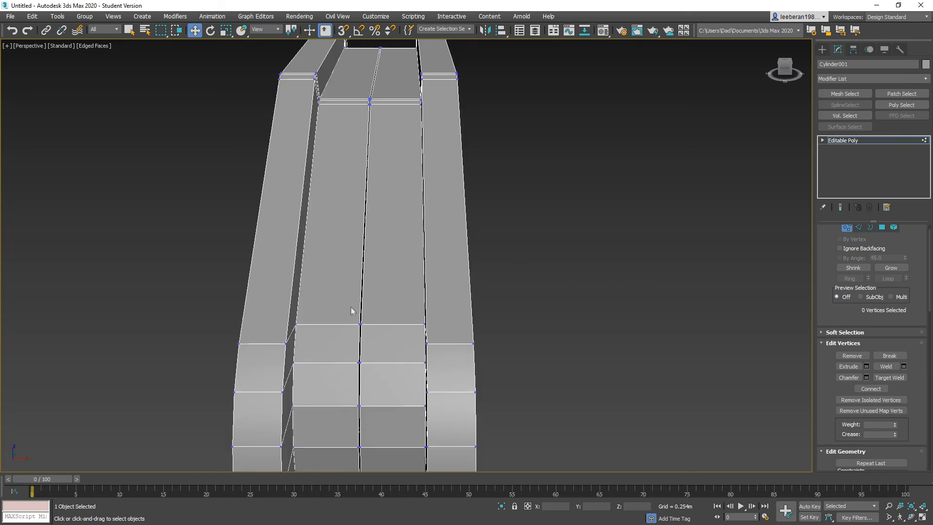
left_click_drag(351, 306, 374, 340)
scroll(374, 340, "down", 5)
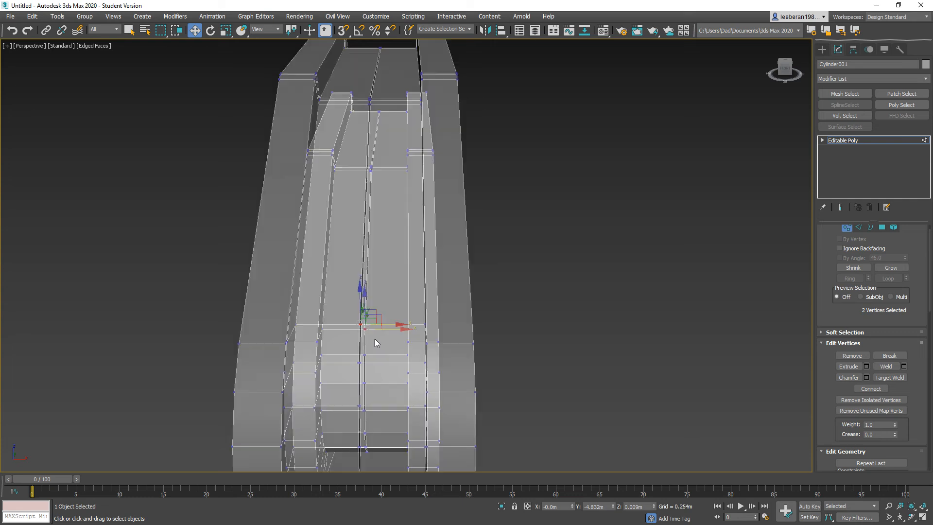
middle_click_drag(375, 344, 379, 329, "alt")
left_click_drag(358, 239, 384, 467)
mouse_move(465, 289)
middle_mouse_down("alt")
mouse_move(454, 322)
mouse_move(351, 320)
mouse_move(292, 290)
mouse_move(299, 251)
mouse_move(450, 279)
middle_mouse_up("alt")
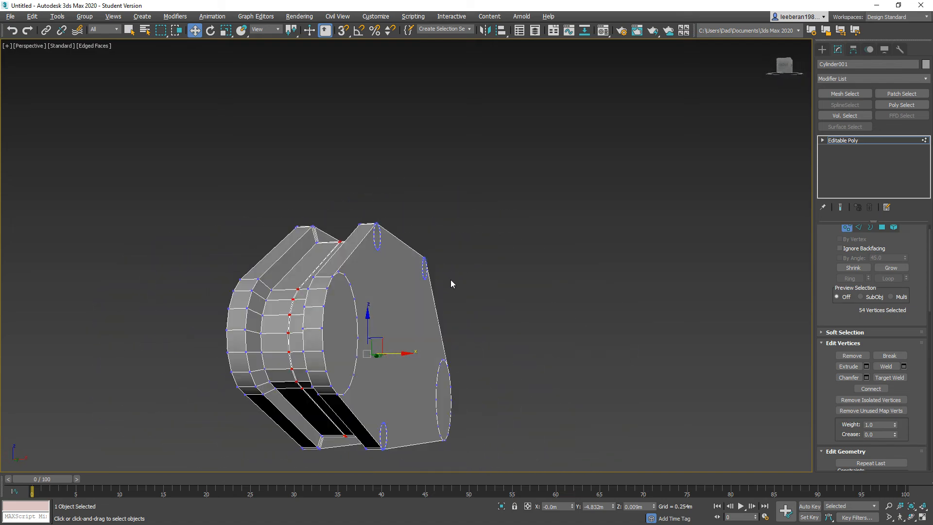
left_click(904, 366)
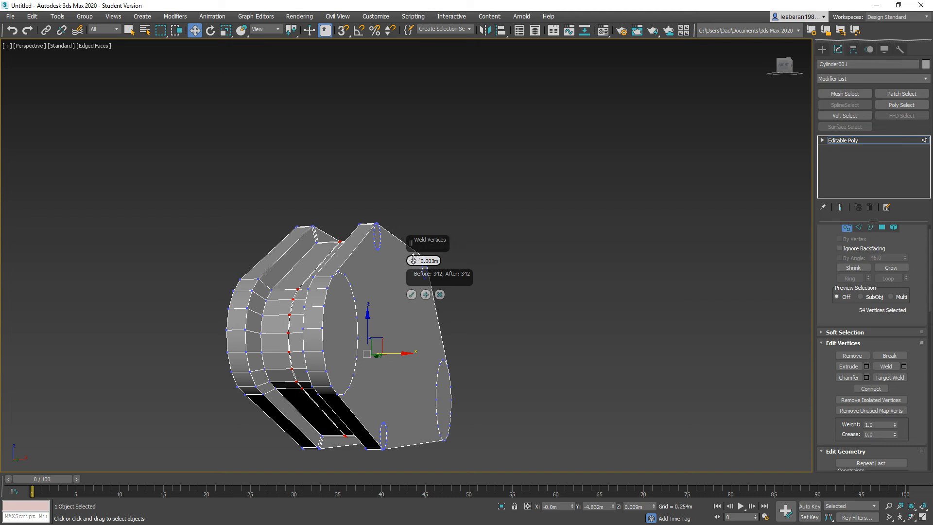
left_click_drag(414, 256, 414, 257)
left_click_drag(415, 253, 418, 243)
middle_click_drag(418, 243, 371, 284, "alt")
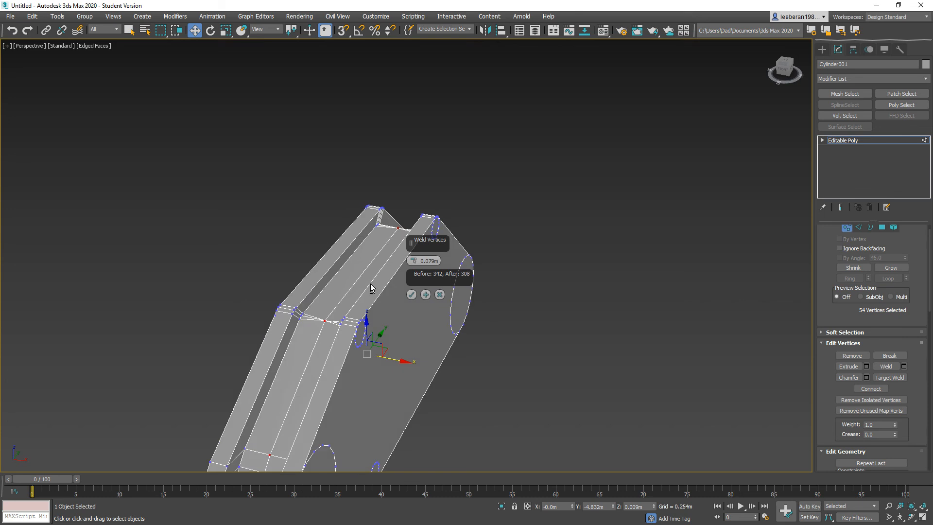
key("ctrl+z")
left_click(440, 295)
- Select the mirrored half as an element and move it slightly along X to close the gap at the central seam
scroll(371, 320, "up", 5)
middle_click_drag(371, 321, 697, 236)
middle_click_drag(562, 307, 612, 294, "alt")
scroll(567, 269, "down", 6)
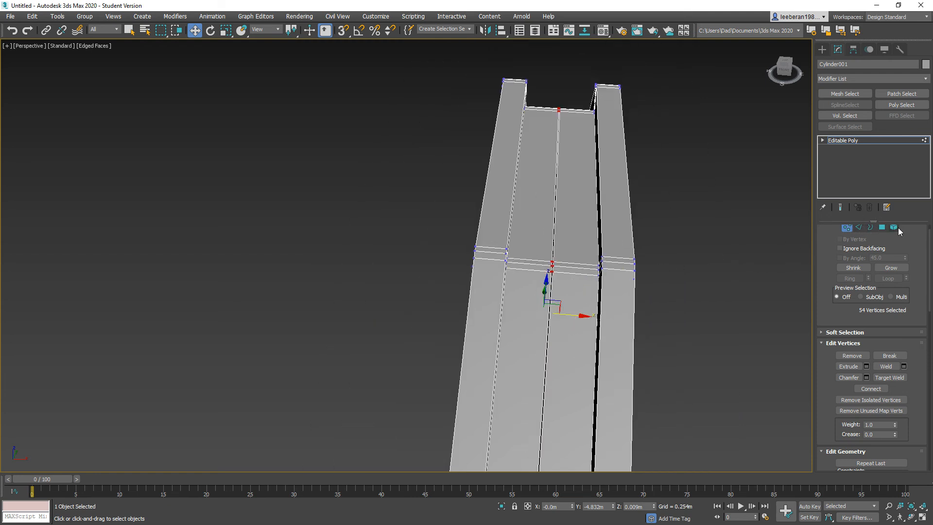
left_click(894, 227)
left_click(627, 272)
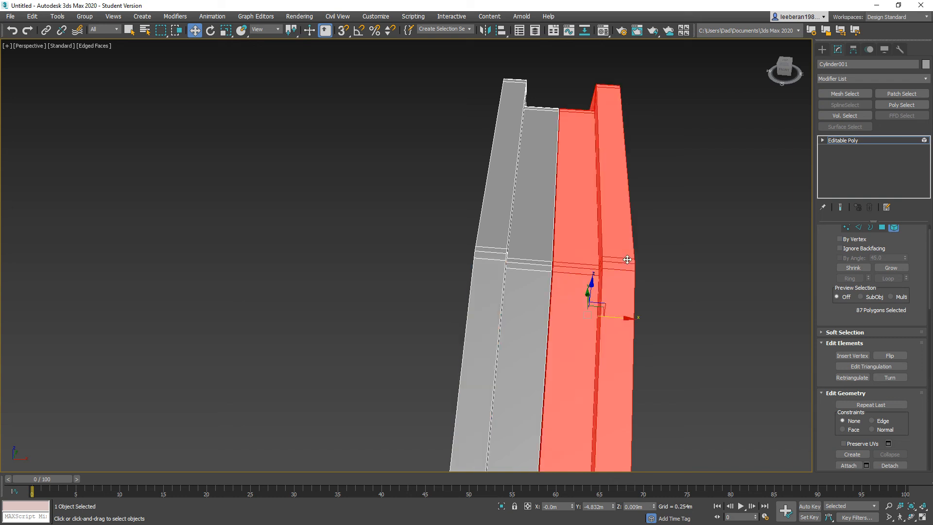
scroll(670, 277, "up", 3)
middle_click_drag(578, 311, 600, 307, "alt")
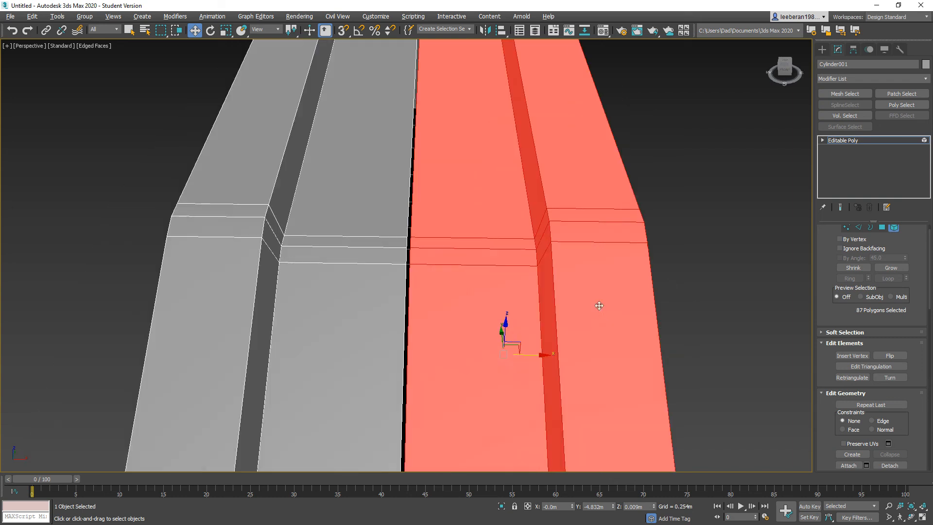
left_click_drag(544, 353, 540, 354)
- Weld the selected central seam vertices with a threshold of 0.003 m
left_click(846, 227)
scroll(694, 261, "down", 5)
middle_click_drag(700, 294, 654, 286)
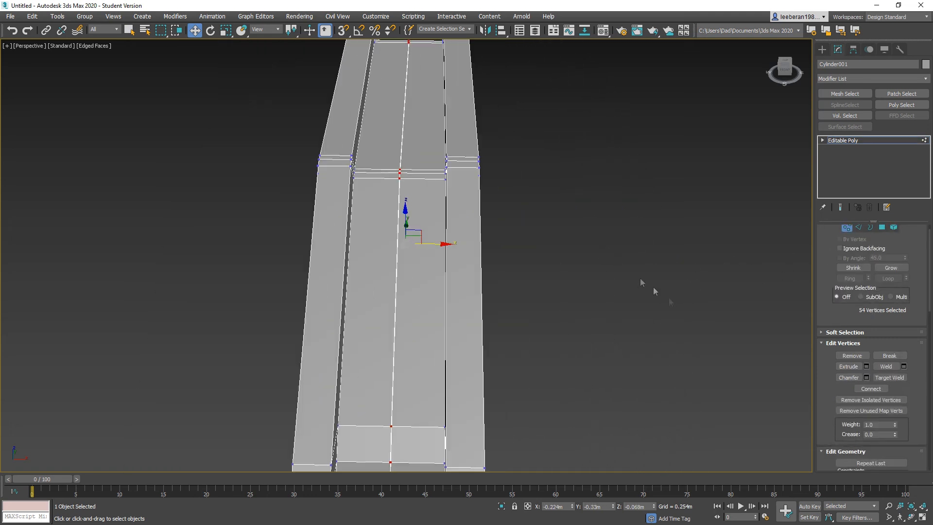
left_click(903, 367)
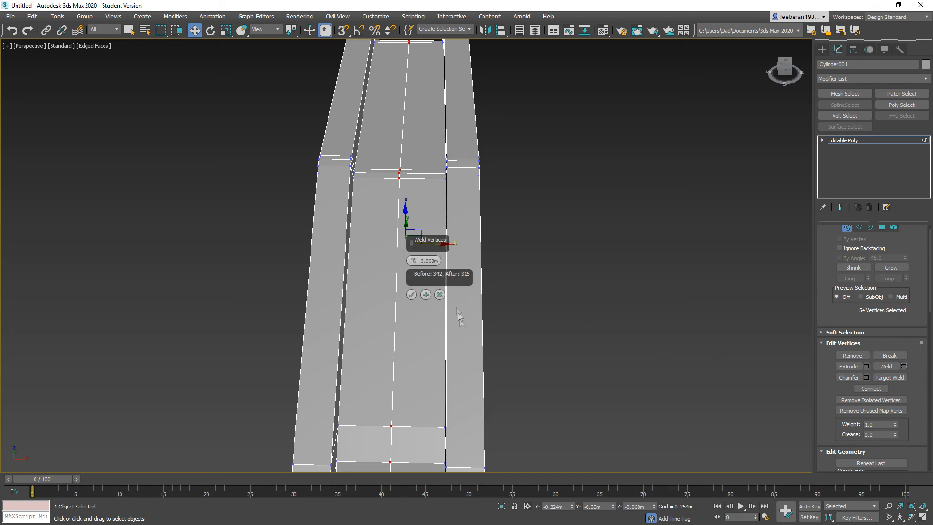
mouse_move(452, 351)
middle_mouse_down("alt")
mouse_move(451, 295)
mouse_move(457, 353)
mouse_move(512, 371)
mouse_move(611, 354)
mouse_move(475, 337)
mouse_move(463, 349)
middle_mouse_up("alt")
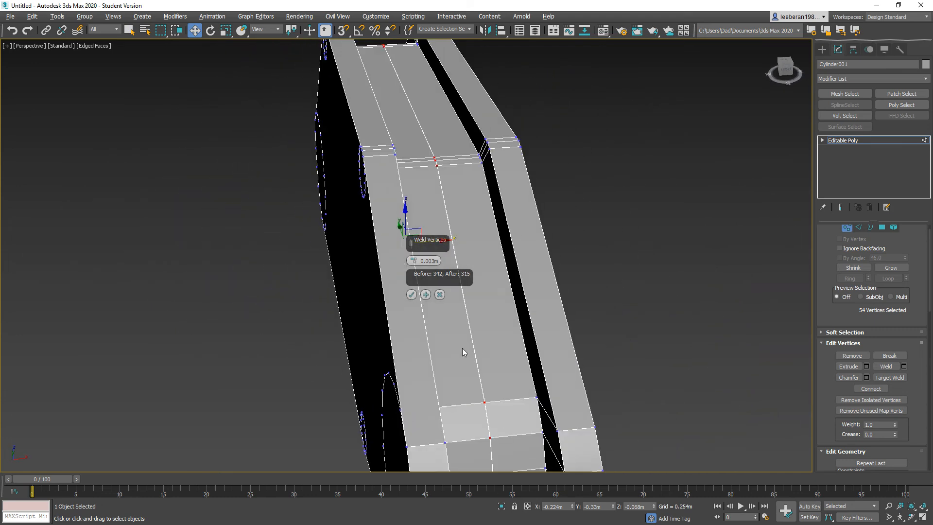
left_click(411, 295)
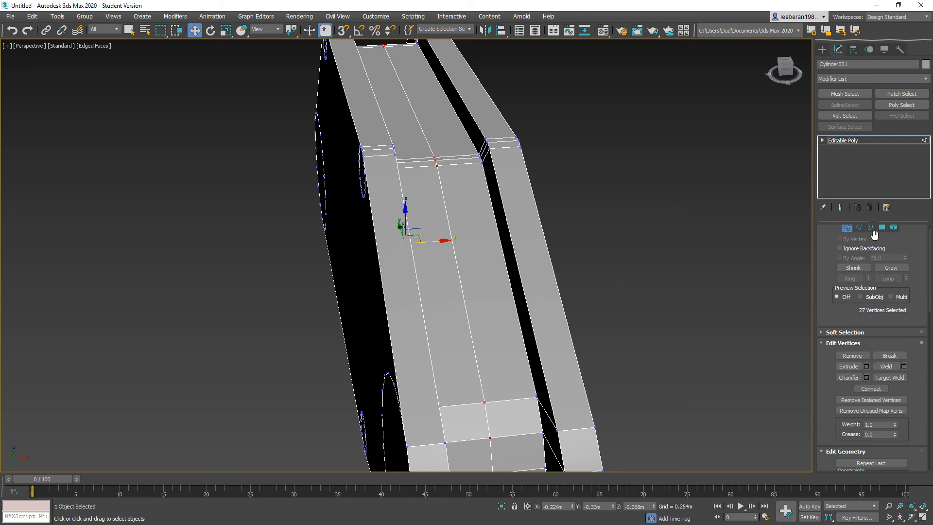
- Convert the welded seam vertices to an edge selection and create a smooth shape from it named Tread_guide
left_click(859, 228, "ctrl")
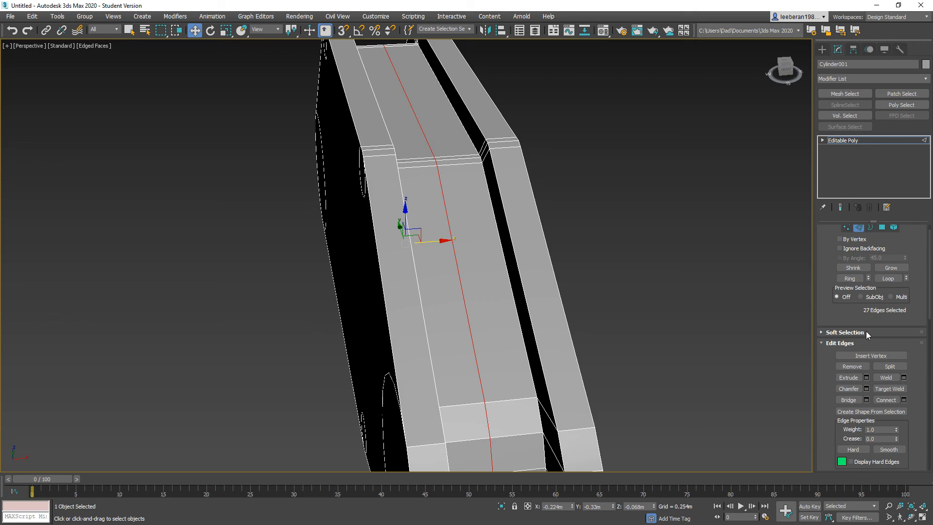
middle_click_drag(522, 298, 457, 208, "alt")
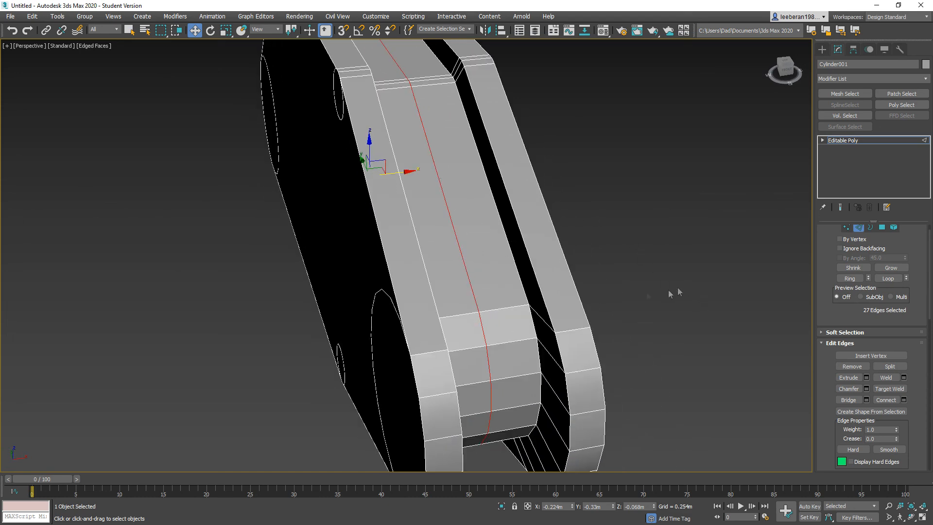
left_click(877, 413)
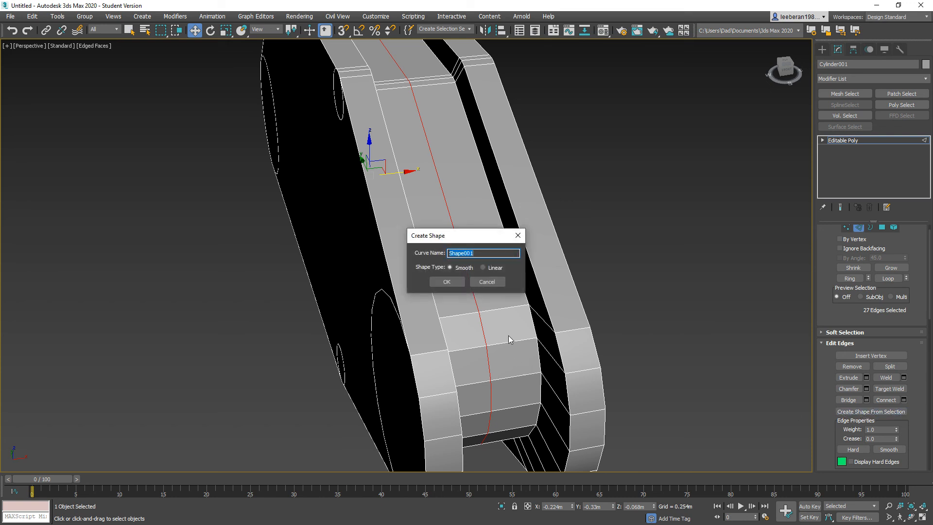
type("Tread_guide")
left_click(447, 283)
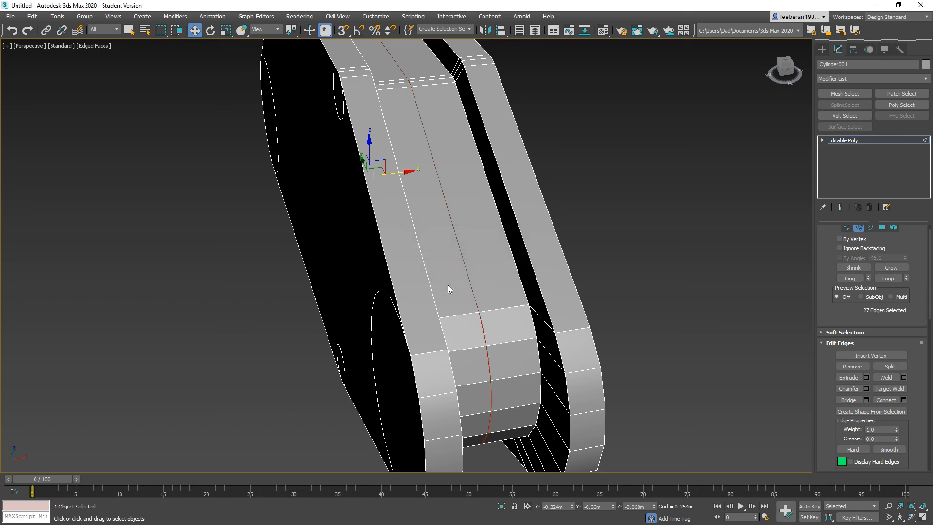
- Rename the track object Tread_housing and clear its edge selection
middle_click_drag(485, 272, 511, 293)
scroll(515, 287, "down", 2)
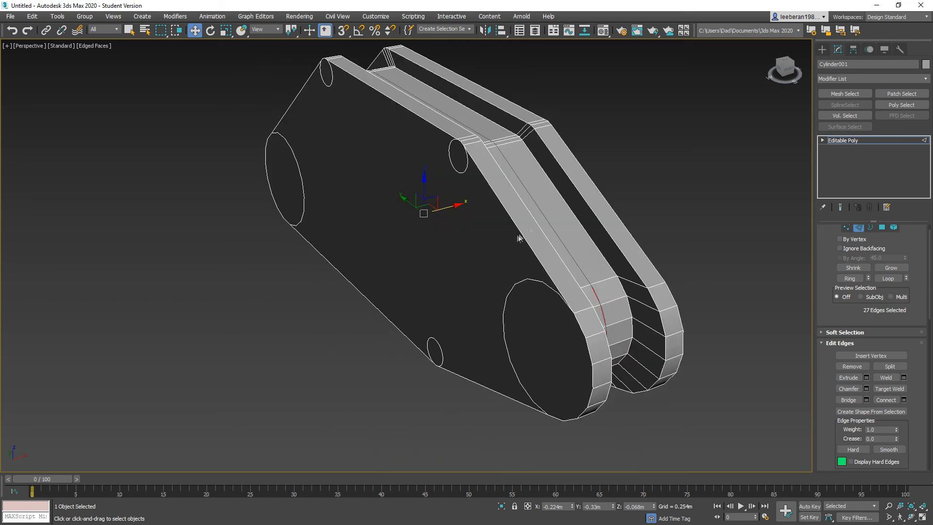
left_click(855, 63)
type("Tread_housing")
middle_click_drag(610, 159, 557, 161)
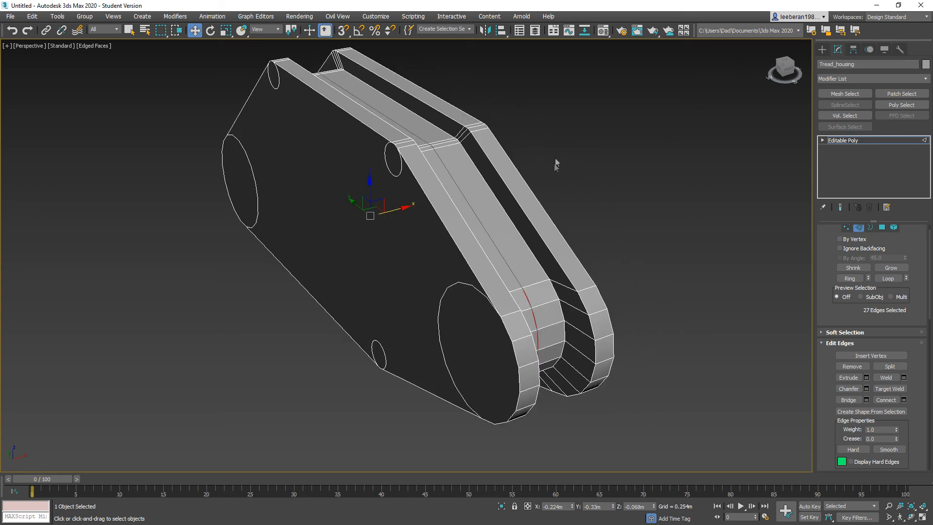
middle_click_drag(558, 197, 532, 212, "alt")
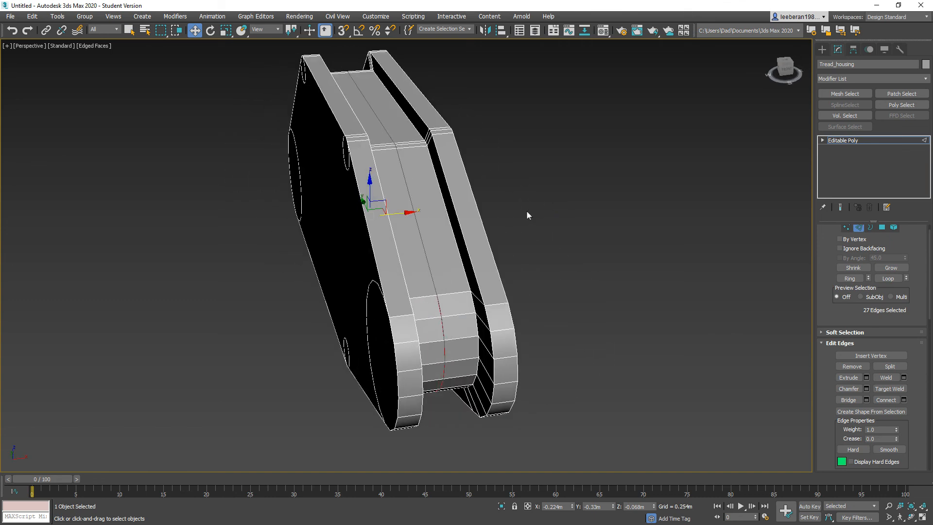
left_click(573, 224)
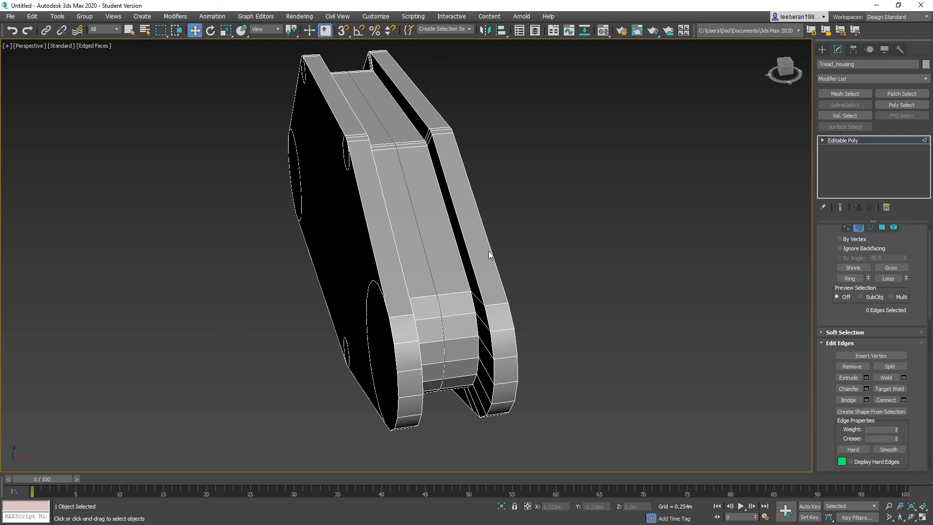
middle_click_drag(439, 242, 402, 238, "alt")
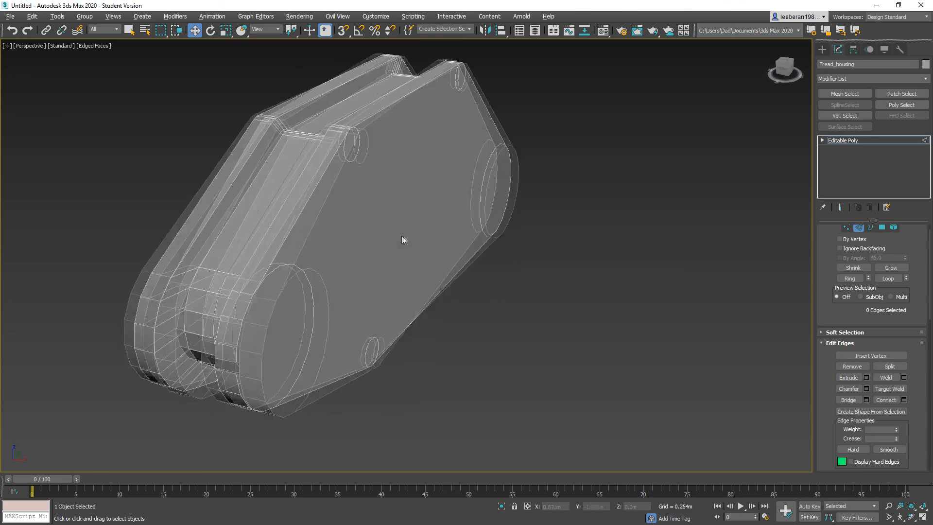
key("alt+x")
middle_click_drag(389, 261, 451, 267, "alt")
key("alt+x")
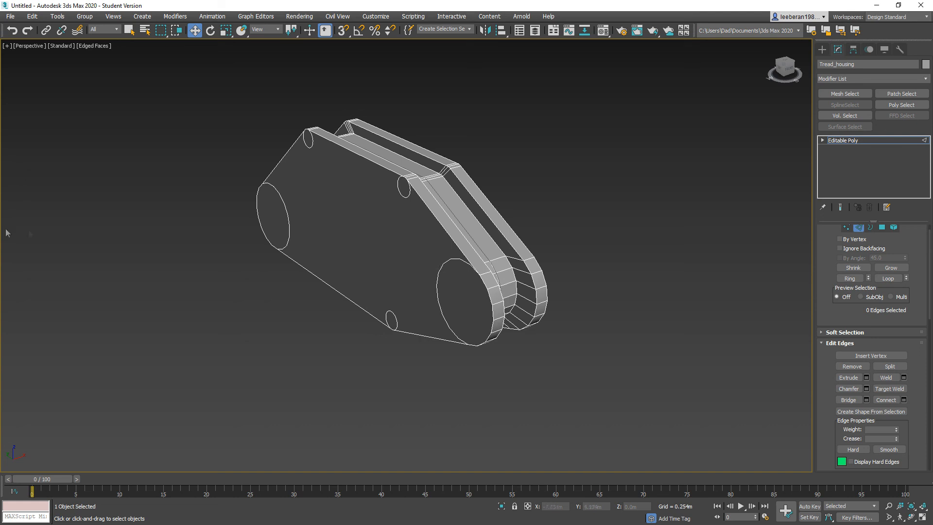